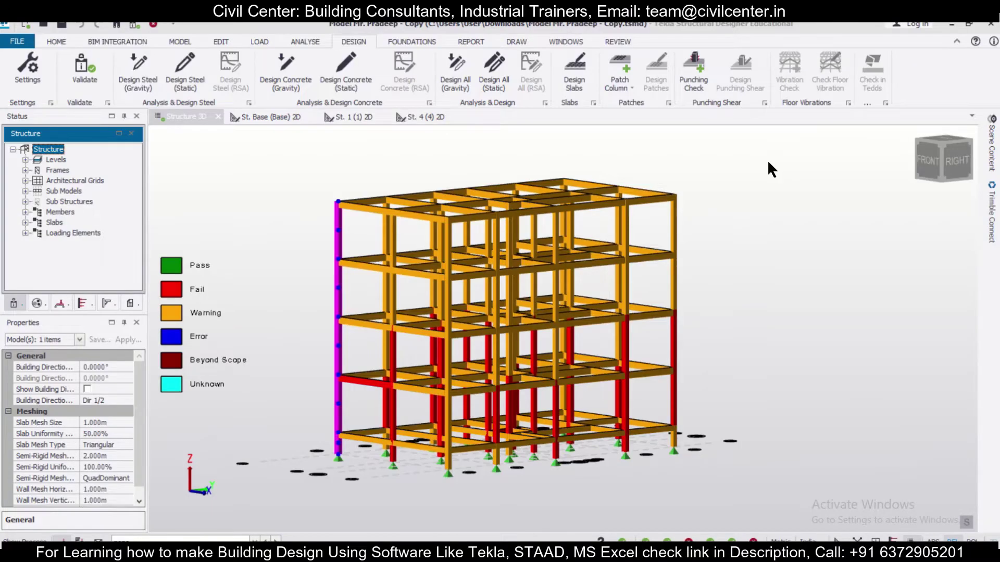
- Orbit the Structure 3D view to expose the left corner column C17
{"action": "left_click", "coordinate": [757, 173]}
{"action": "middle_click_drag", "start_coordinate": [706, 205], "coordinate": [822, 239]}
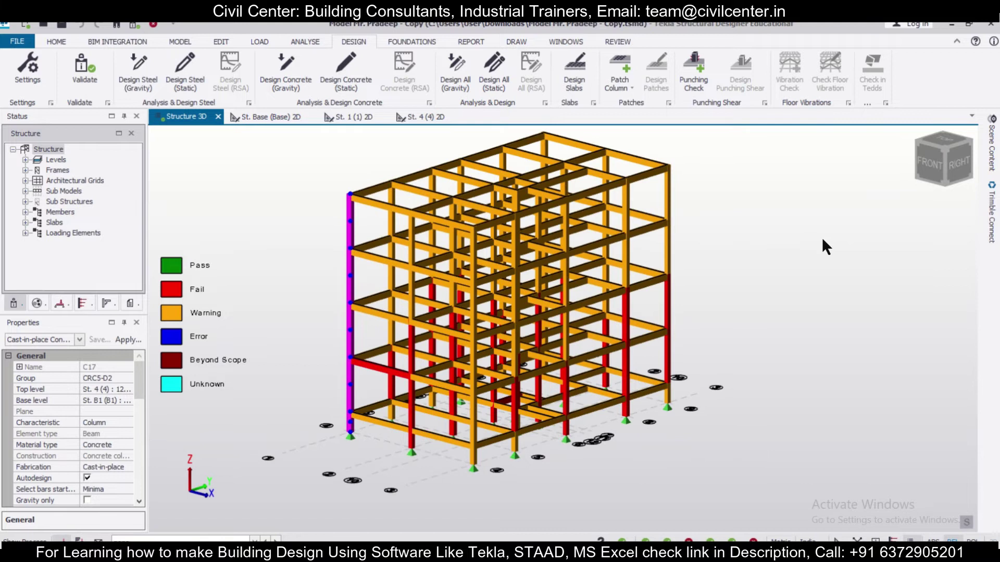
{"action": "middle_click_drag", "start_coordinate": [691, 245], "coordinate": [698, 250]}
{"action": "left_click", "coordinate": [698, 250]}
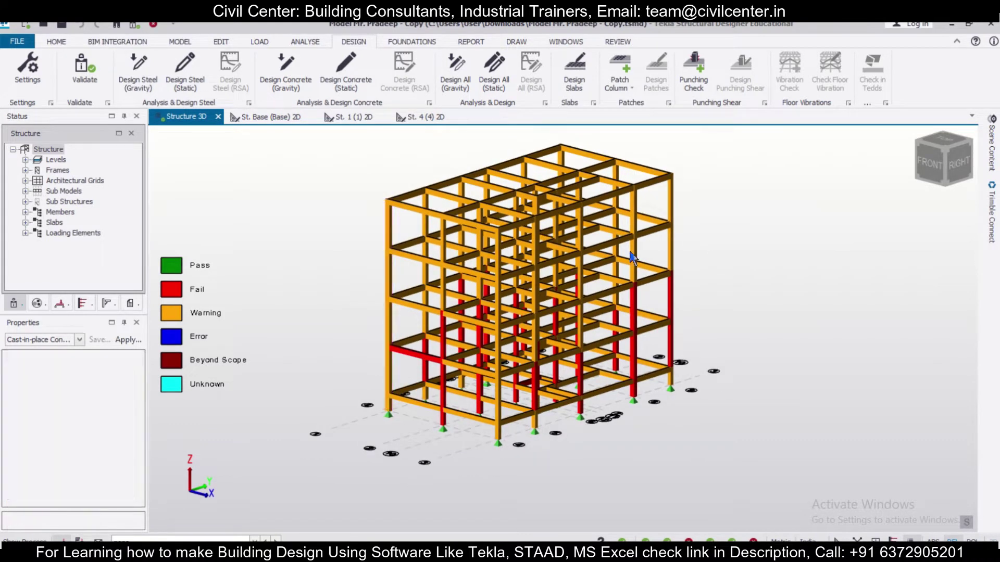
{"action": "mouse_move", "coordinate": [391, 321]}
{"action": "scroll", "coordinate": [789, 264], "scroll_direction": "up", "scroll_amount": 2}
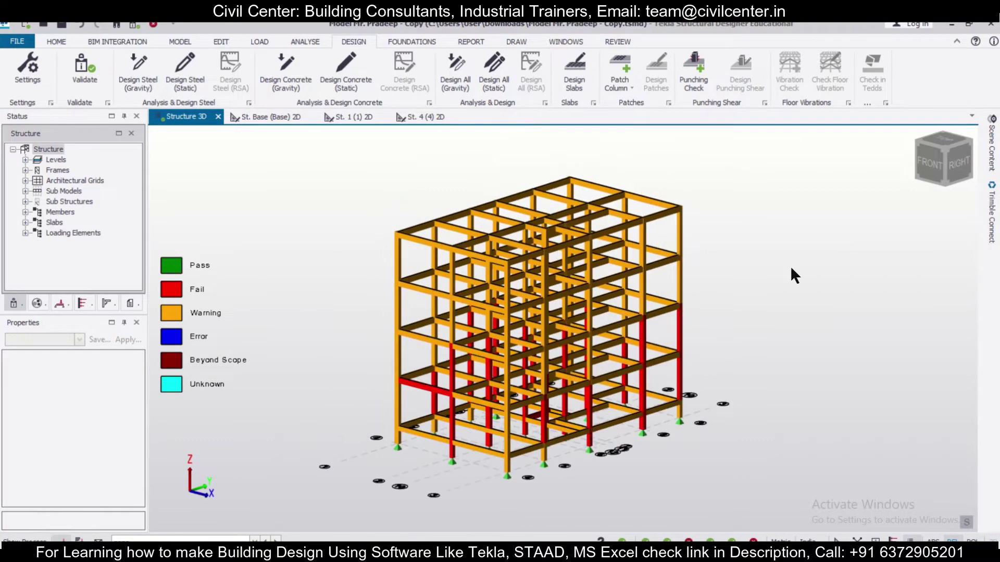
- Run a static member design on column C17
{"action": "left_click", "coordinate": [398, 355]}
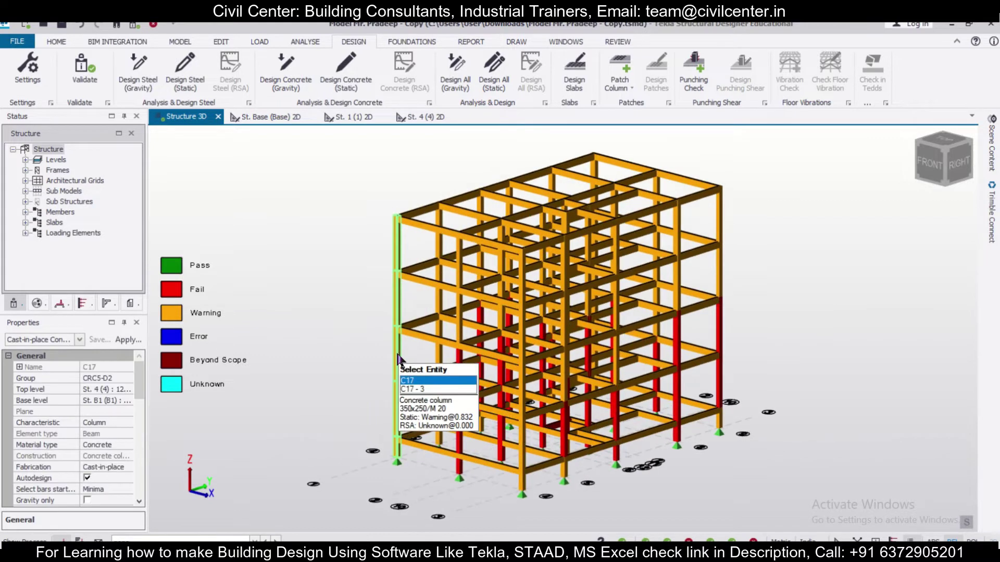
{"action": "right_click", "coordinate": [398, 355]}
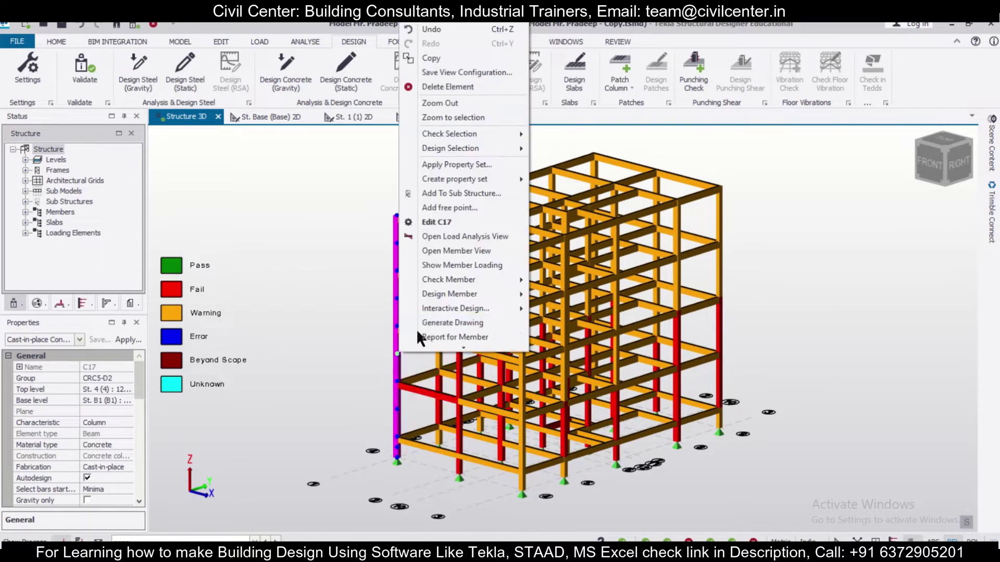
{"action": "mouse_move", "coordinate": [461, 295]}
{"action": "left_click", "coordinate": [543, 296]}
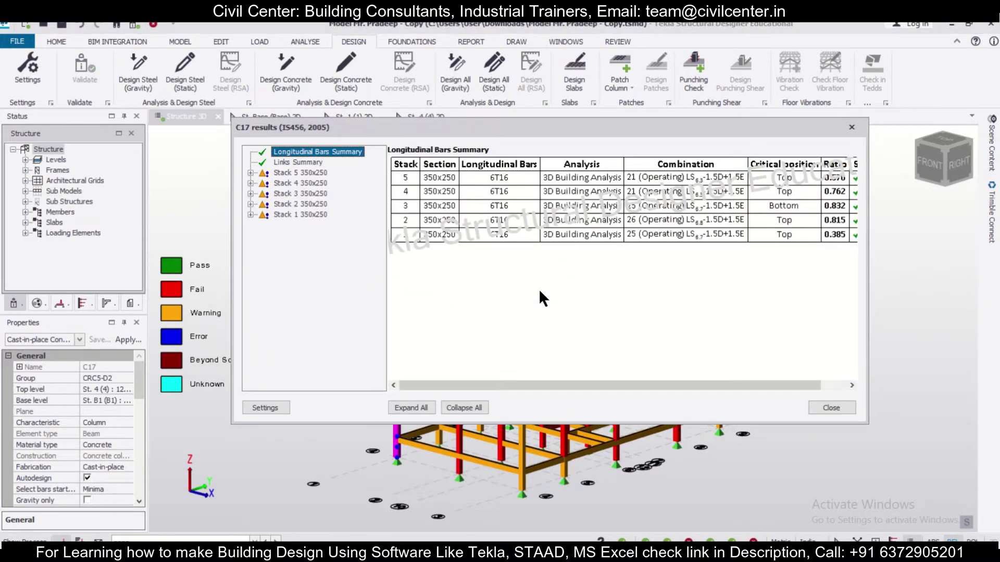
- Review Stack 5's Not In SFRS and Seismic Demand warnings, then close the results
{"action": "left_click", "coordinate": [251, 173]}
{"action": "left_click", "coordinate": [263, 215]}
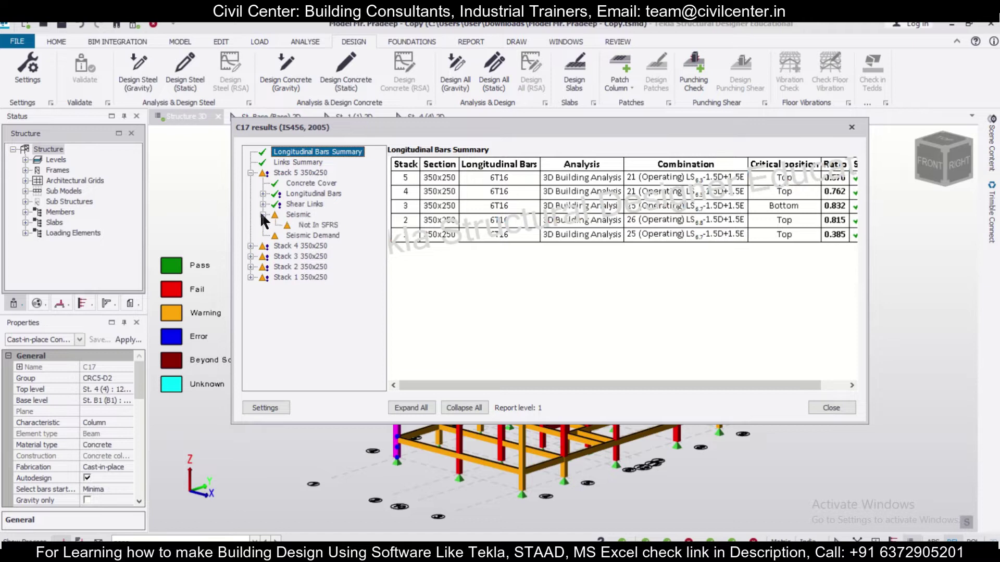
{"action": "left_click", "coordinate": [289, 223]}
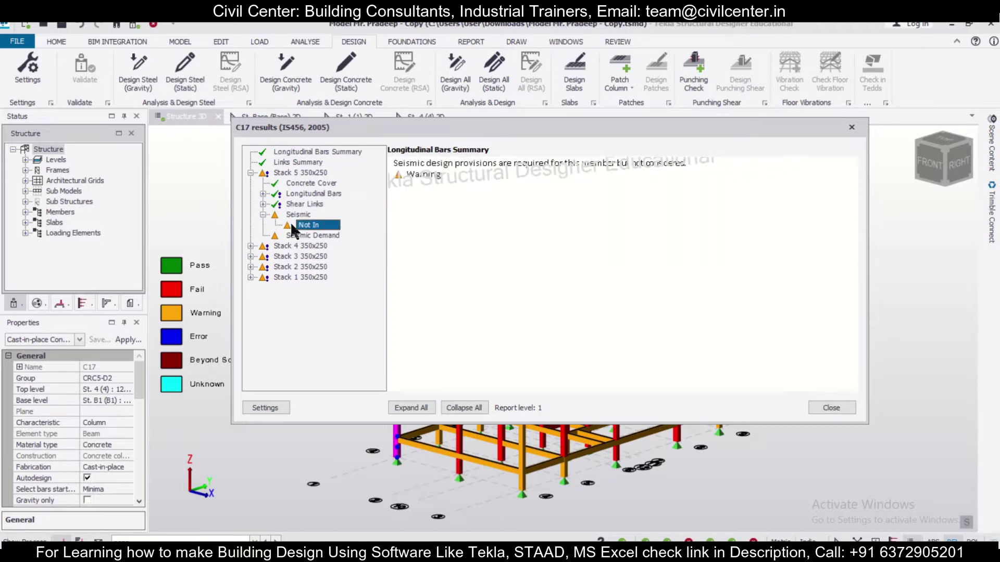
{"action": "left_click", "coordinate": [328, 235]}
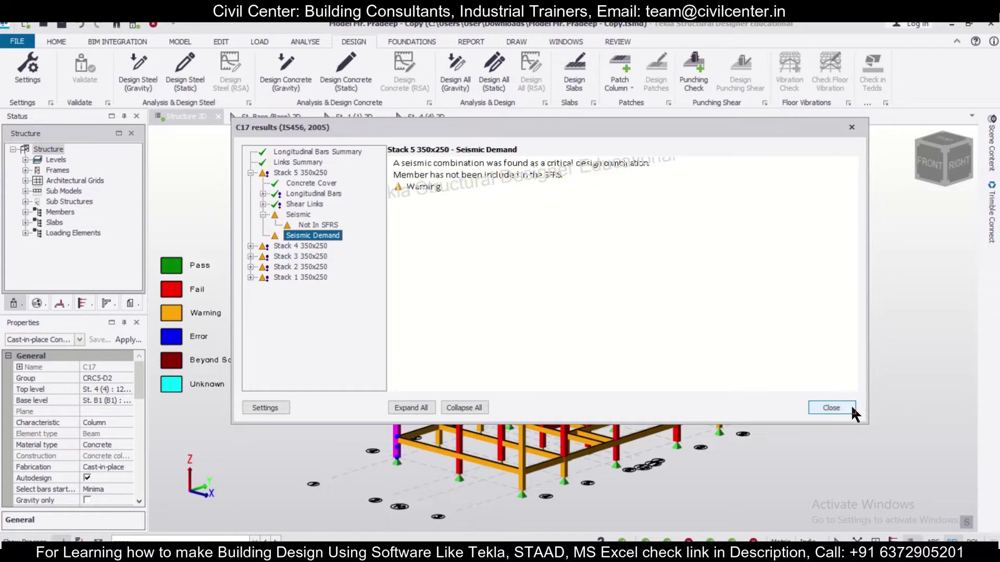
{"action": "left_click", "coordinate": [831, 408]}
{"action": "left_click_drag", "start_coordinate": [139, 423], "coordinate": [144, 449]}
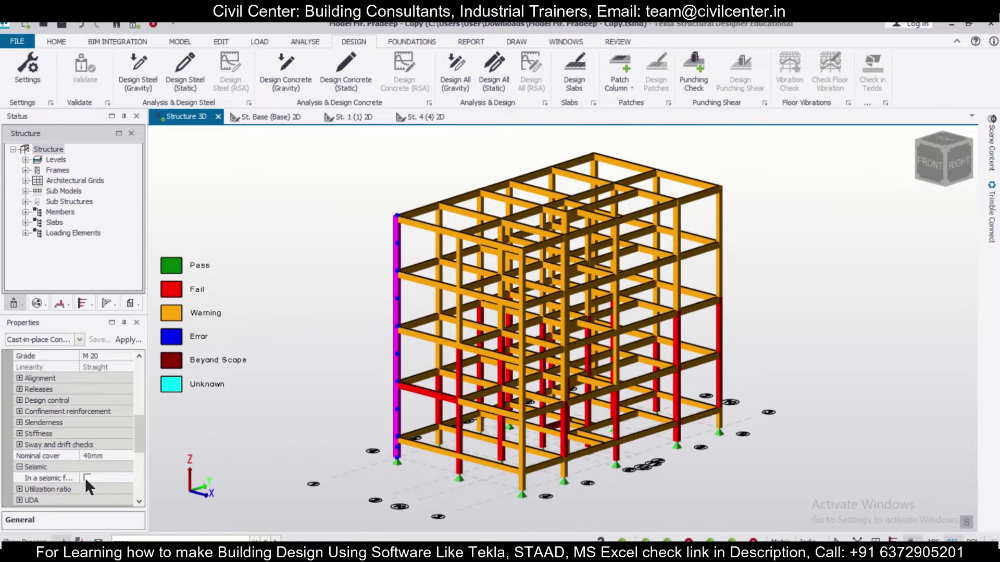
{"action": "scroll", "coordinate": [363, 363], "scroll_direction": "up", "scroll_amount": 2}
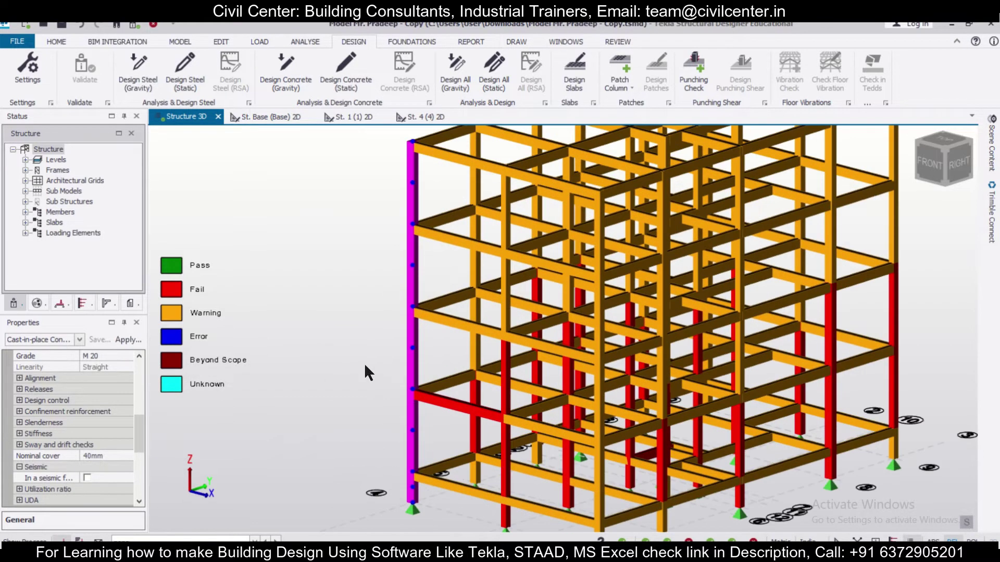
{"action": "scroll", "coordinate": [364, 361], "scroll_direction": "down", "scroll_amount": 3}
{"action": "left_click", "coordinate": [367, 359]}
{"action": "mouse_move", "coordinate": [374, 354]}
{"action": "middle_mouse_down", "text": "shift"}
{"action": "mouse_move", "coordinate": [313, 361]}
{"action": "mouse_move", "coordinate": [357, 351]}
{"action": "middle_mouse_up", "text": "shift"}
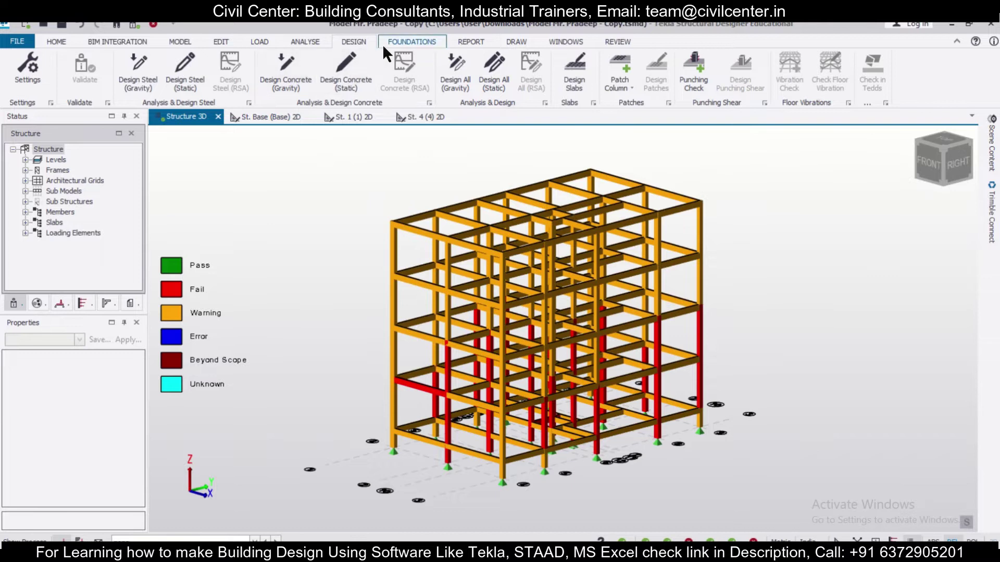
- Start the Seismic Wizard from the Load tab and advance to Structure Irregularities
{"action": "left_click", "coordinate": [259, 39]}
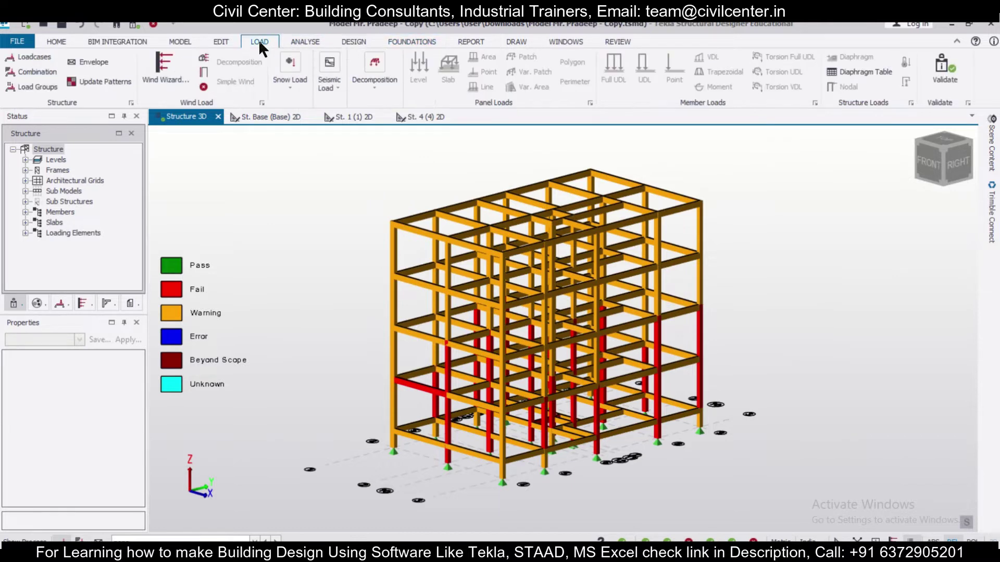
{"action": "left_click", "coordinate": [320, 85]}
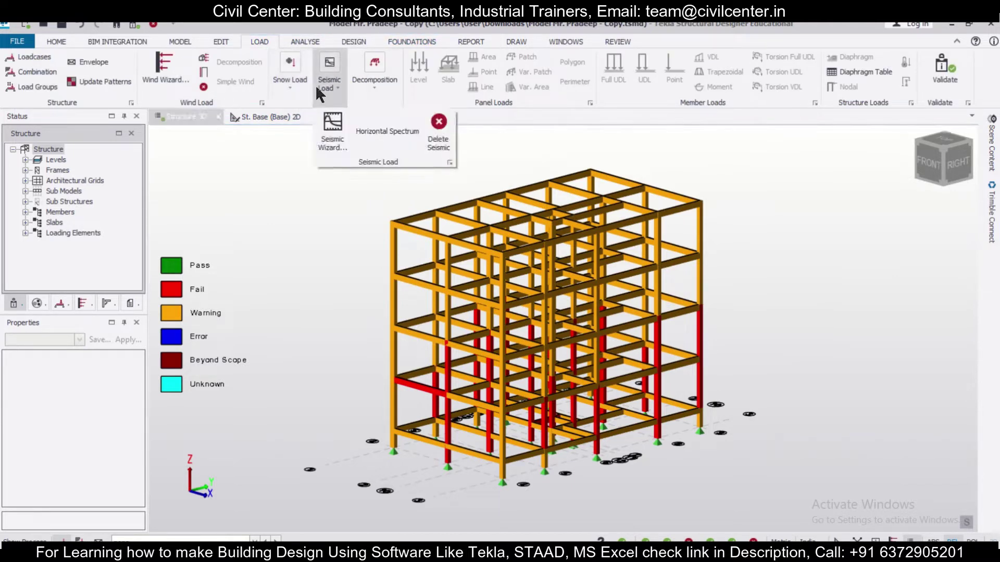
{"action": "left_click", "coordinate": [339, 134]}
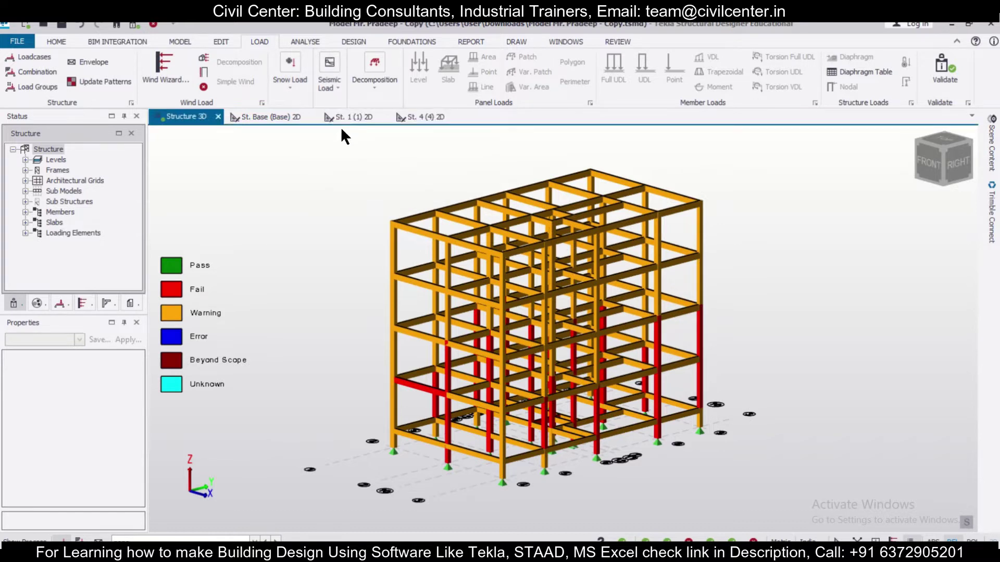
{"action": "left_click", "coordinate": [627, 439]}
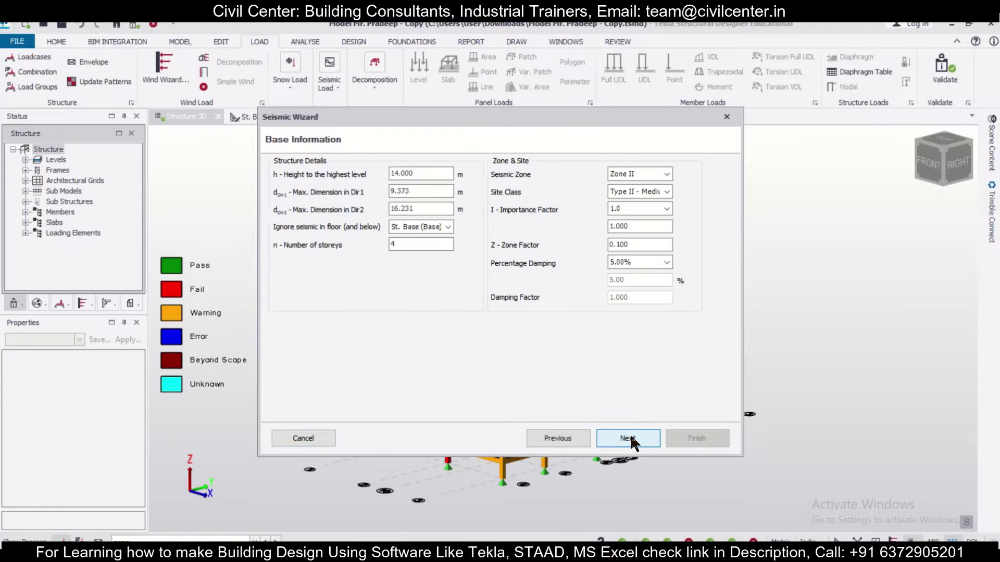
{"action": "left_click", "coordinate": [626, 438]}
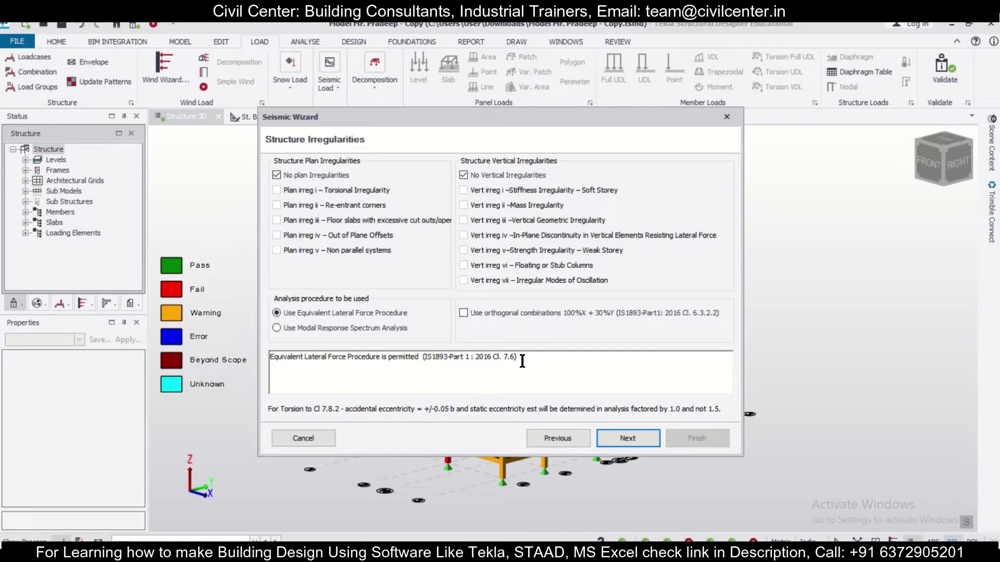
- Leave Equivalent Lateral Force Procedure as the analysis procedure and move the wizard aside
{"action": "left_click", "coordinate": [388, 329]}
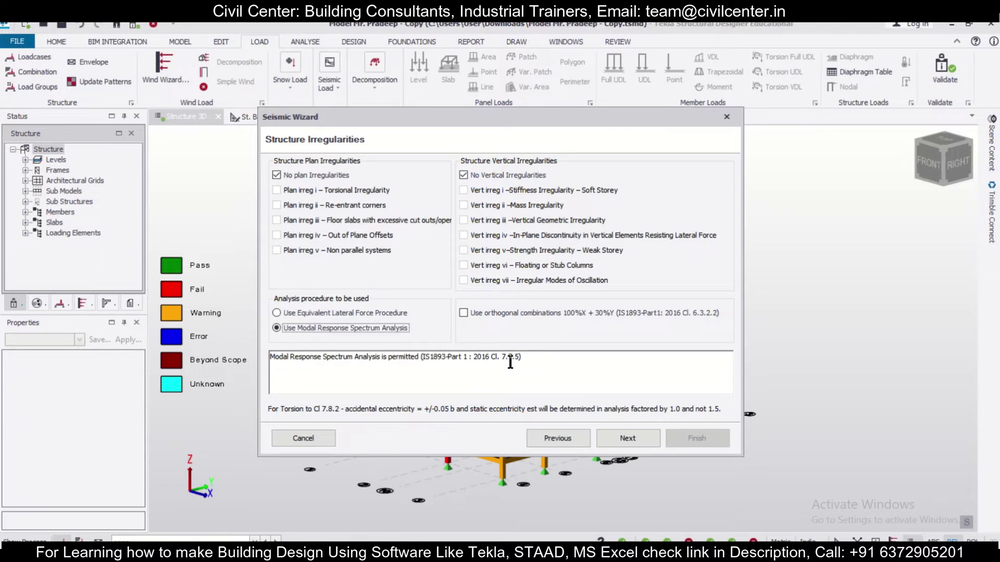
{"action": "left_click", "coordinate": [336, 312]}
{"action": "left_click", "coordinate": [329, 325]}
{"action": "left_click", "coordinate": [368, 313]}
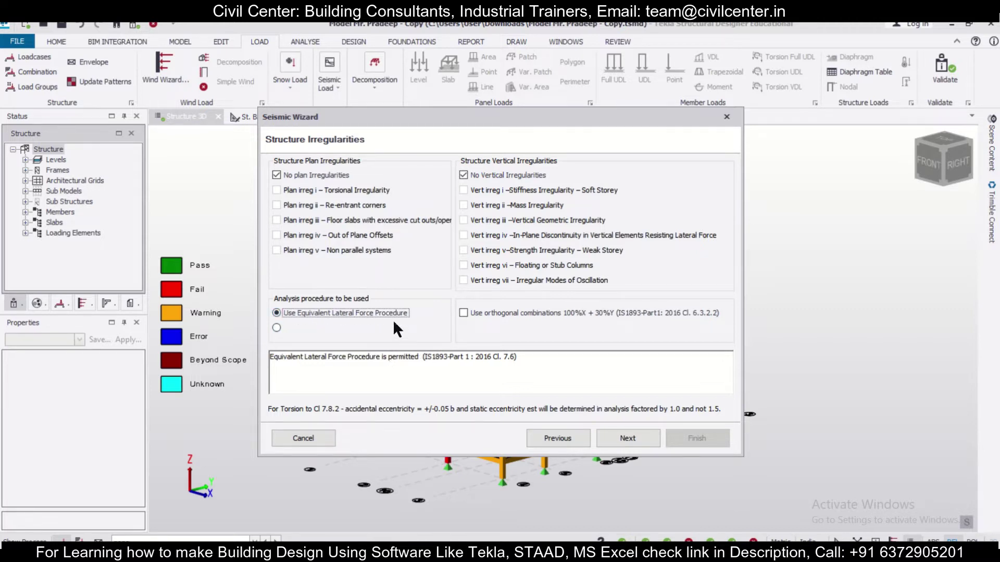
{"action": "left_click_drag", "start_coordinate": [646, 121], "coordinate": [476, 136]}
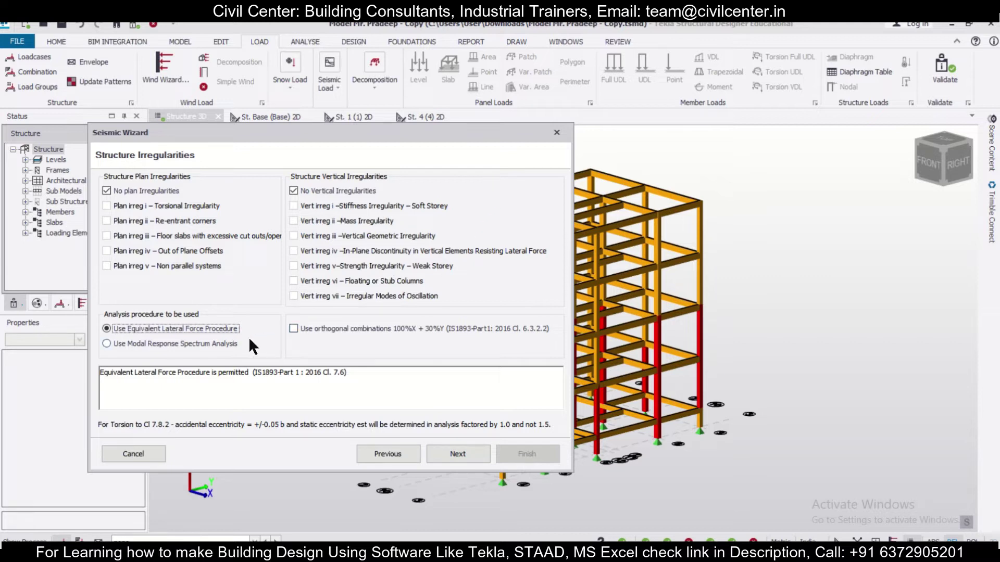
- Close the wizard and include column C17 in the seismic force resisting system
{"action": "left_click", "coordinate": [551, 133]}
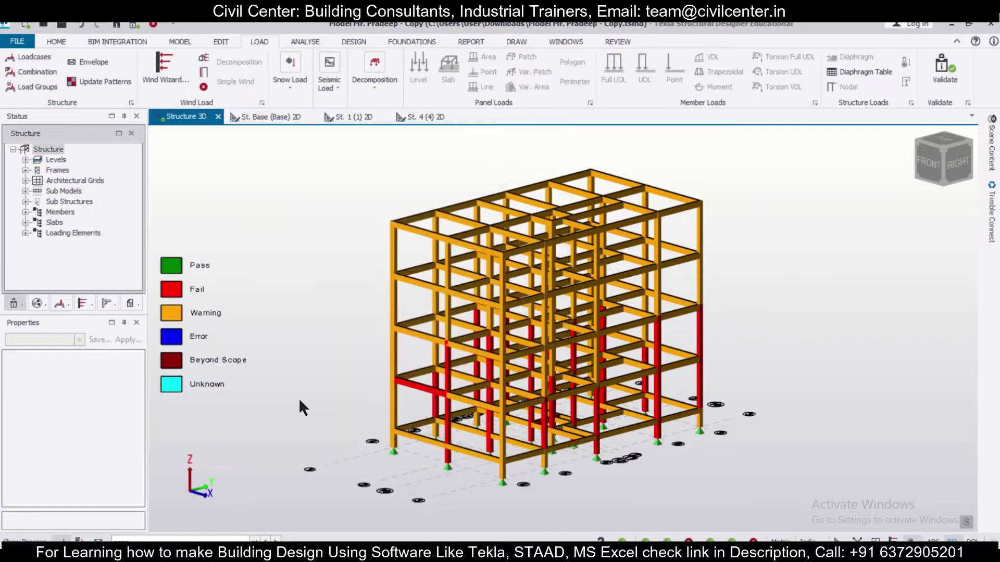
{"action": "left_click", "coordinate": [394, 369]}
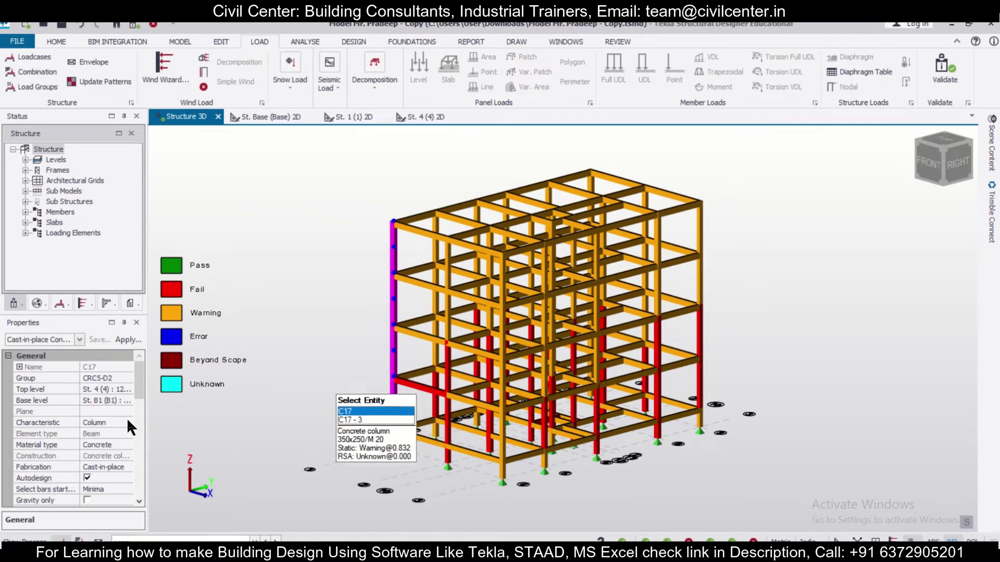
{"action": "left_click_drag", "start_coordinate": [139, 389], "coordinate": [152, 451]}
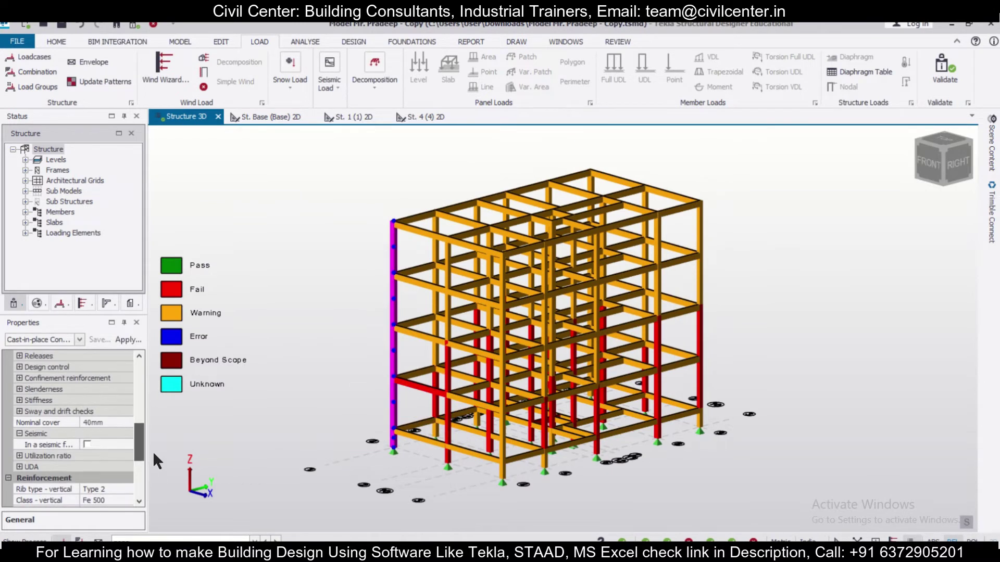
{"action": "left_click", "coordinate": [86, 443]}
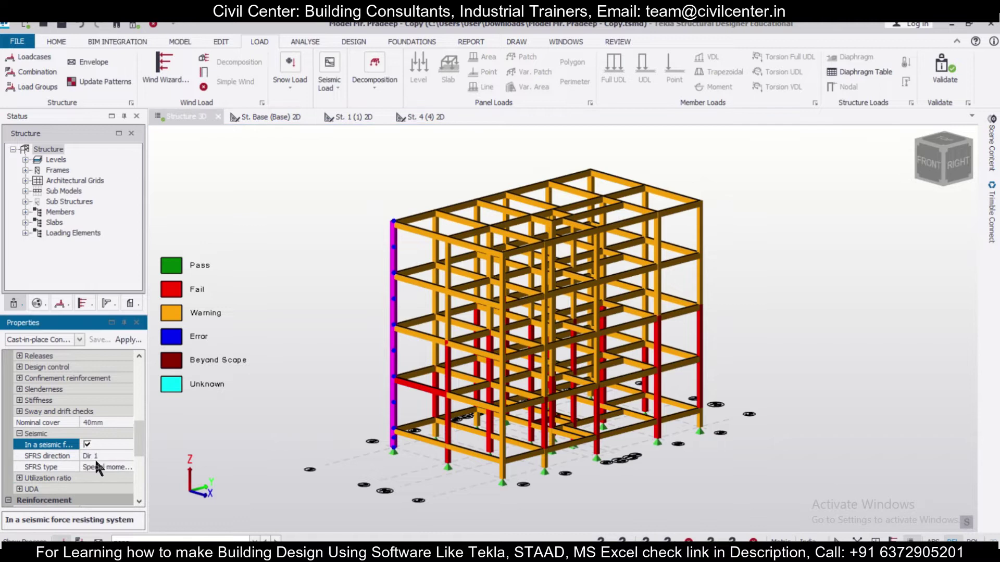
- Set column C17's SFRS type to Ordinary moment frame
{"action": "left_click", "coordinate": [121, 467]}
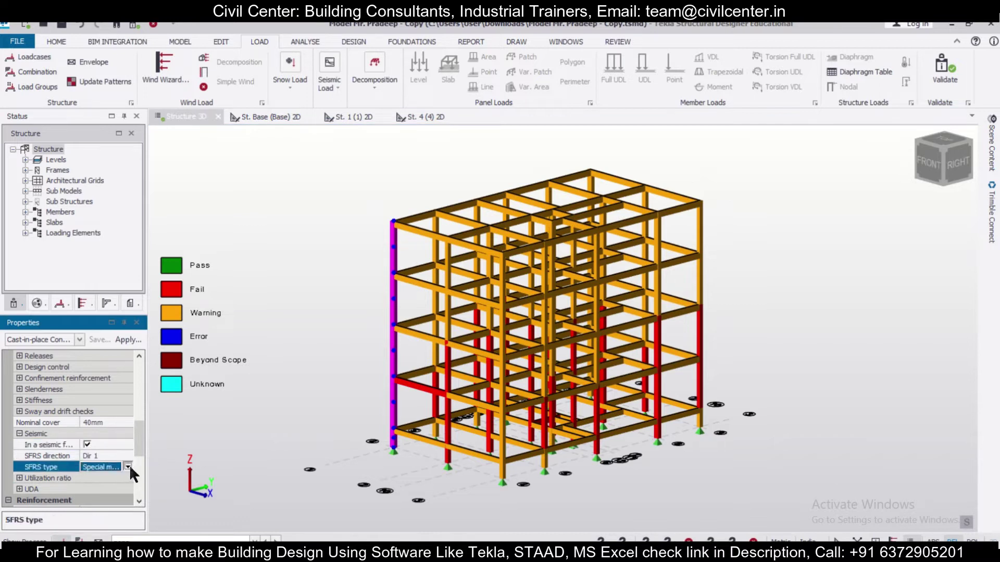
{"action": "left_click", "coordinate": [128, 467]}
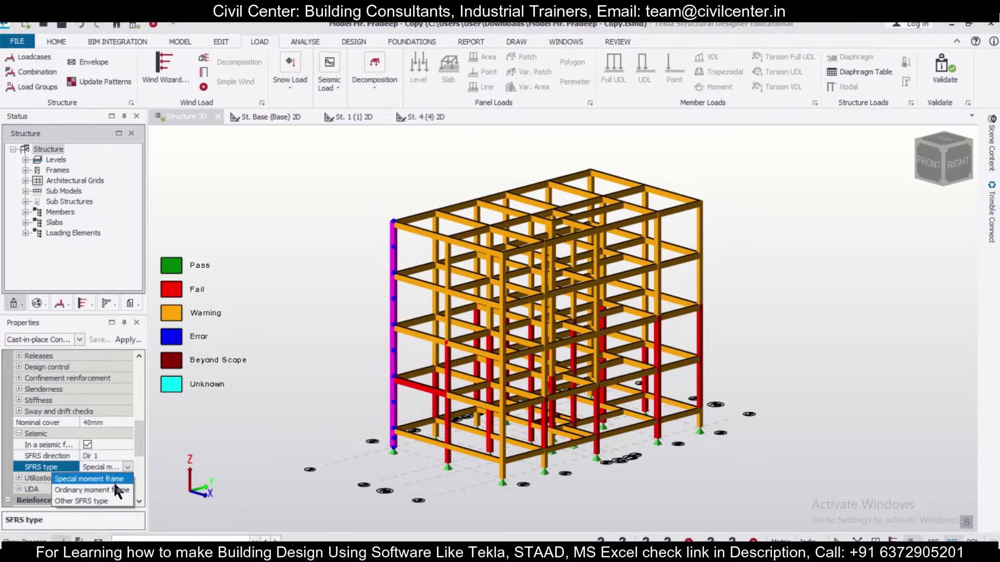
{"action": "left_click", "coordinate": [120, 477]}
{"action": "left_click", "coordinate": [127, 467]}
{"action": "left_click", "coordinate": [117, 483]}
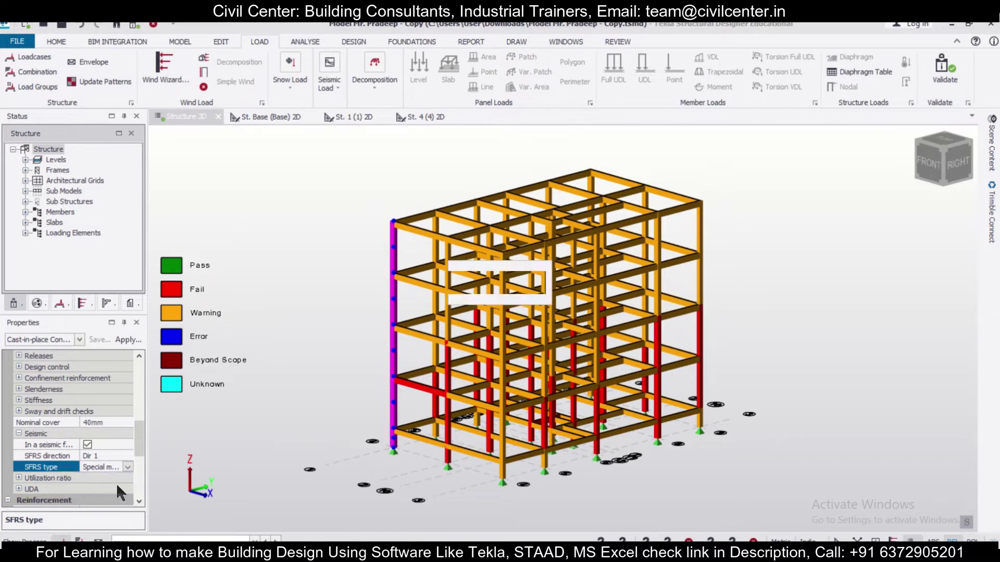
- Re-run C17's static design and confirm all five stacks pass with 6T16 bars
{"action": "right_click", "coordinate": [396, 410]}
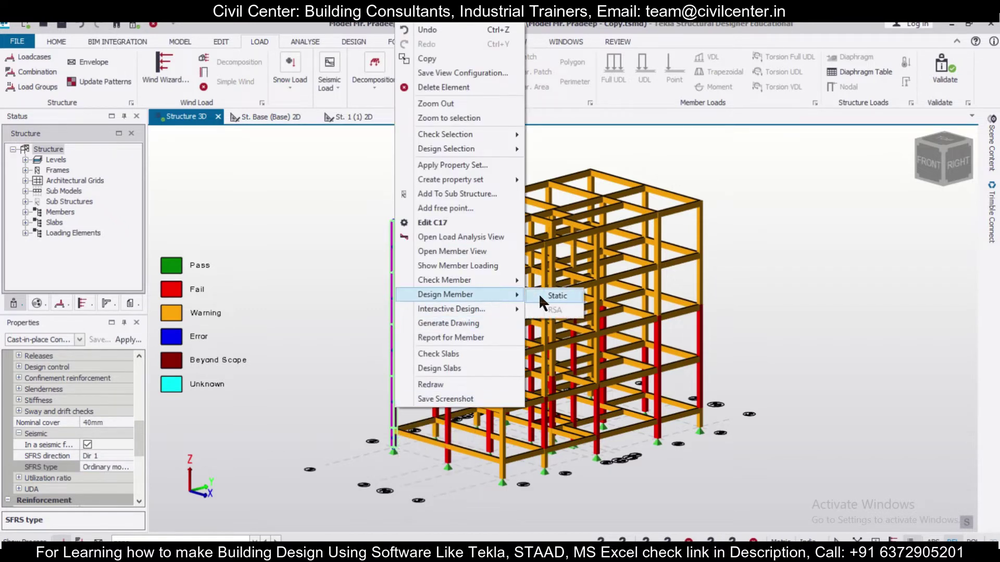
{"action": "left_click", "coordinate": [542, 303]}
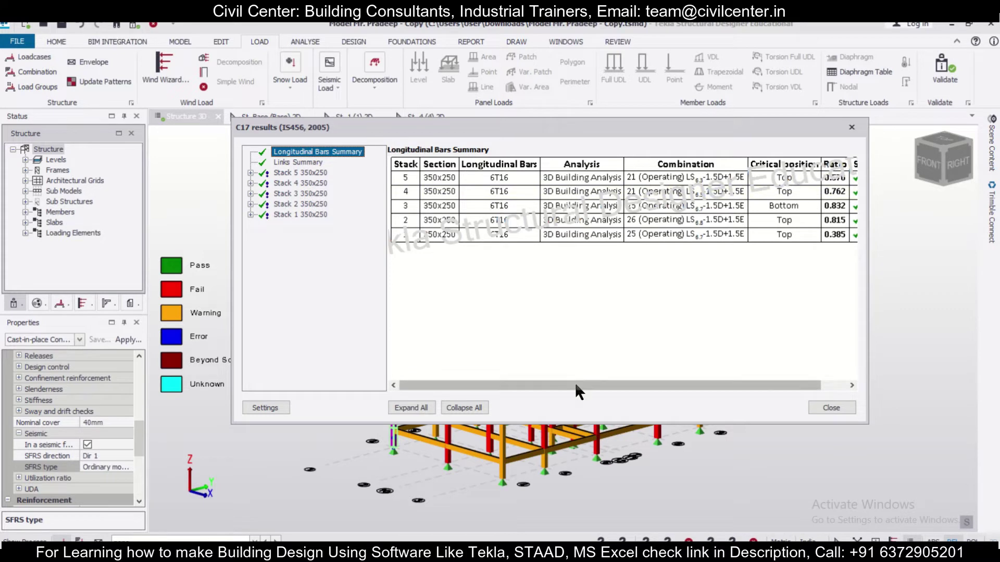
{"action": "scroll", "coordinate": [675, 369], "scroll_direction": "right", "scroll_amount": 2}
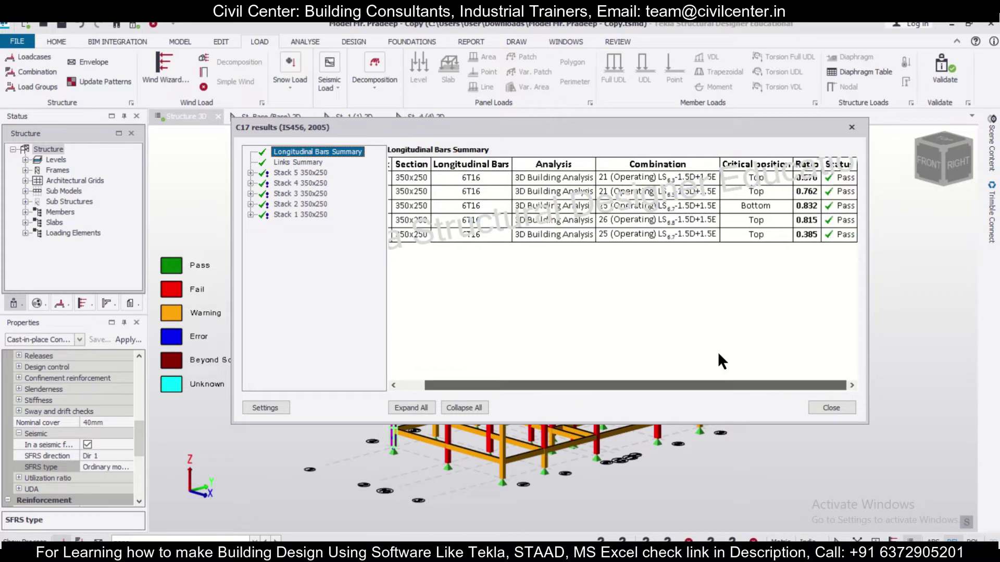
{"action": "left_click", "coordinate": [852, 127]}
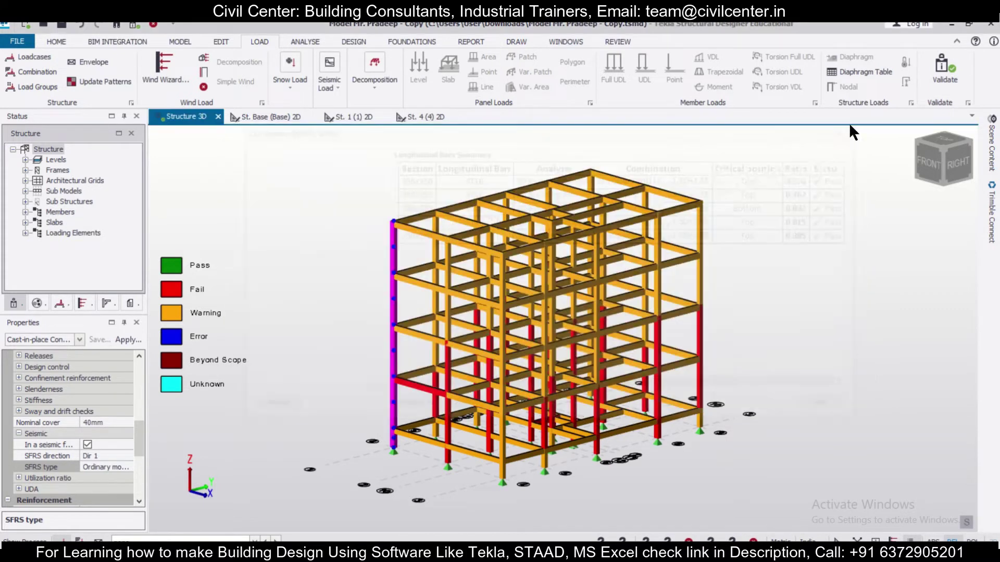
{"action": "left_click", "coordinate": [348, 260]}
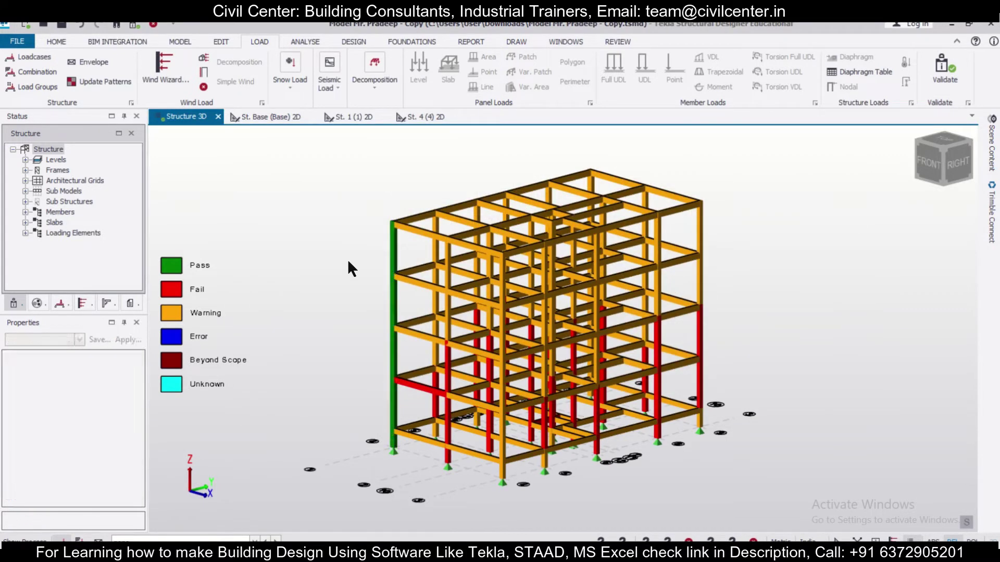
- Include beam 1B13 in the seismic force resisting system with direction Dir 1
{"action": "left_click", "coordinate": [411, 385]}
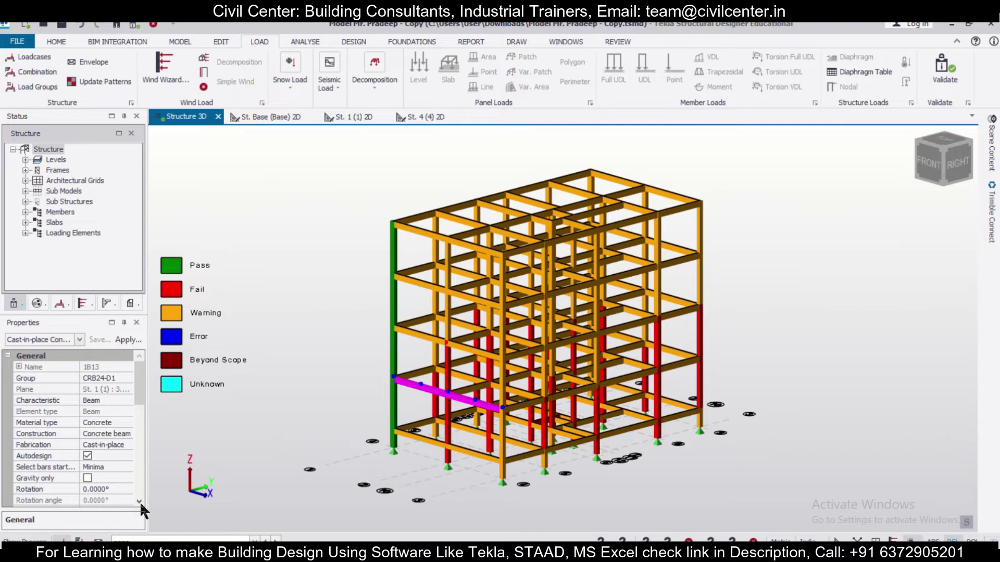
{"action": "right_click", "coordinate": [423, 389]}
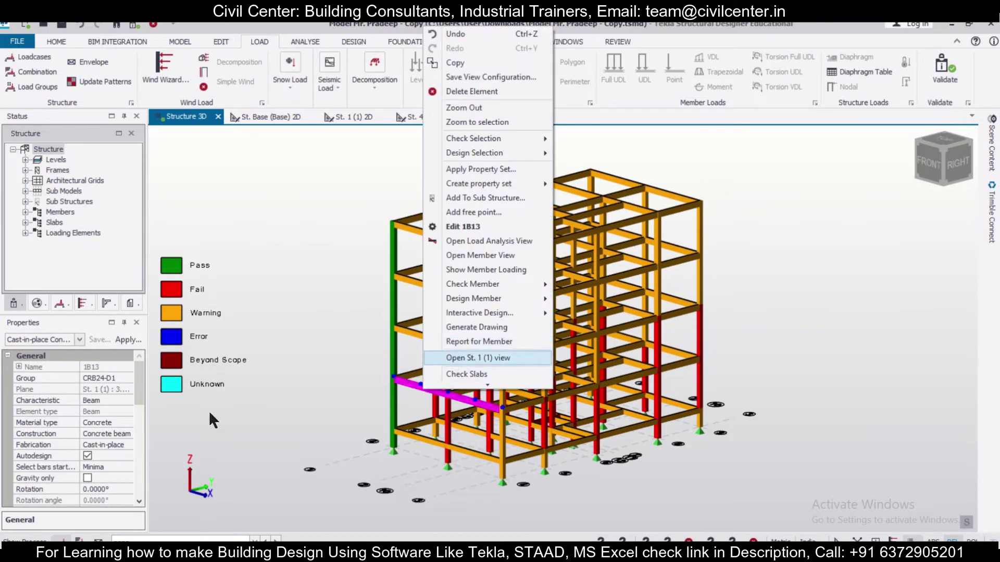
{"action": "scroll", "coordinate": [146, 411], "scroll_direction": "down", "scroll_amount": 5}
{"action": "scroll", "coordinate": [146, 445], "scroll_direction": "down", "scroll_amount": 4}
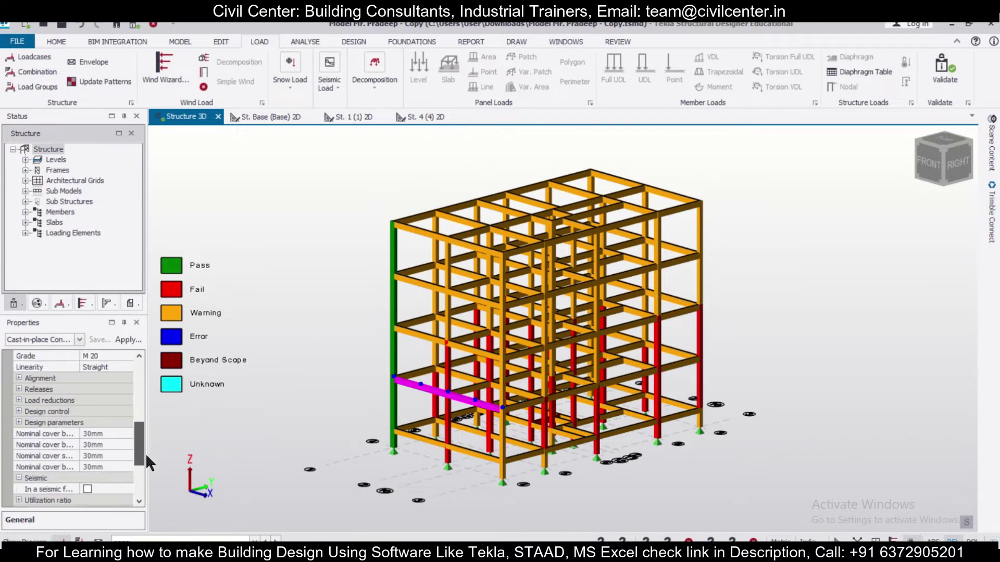
{"action": "left_click", "coordinate": [83, 456]}
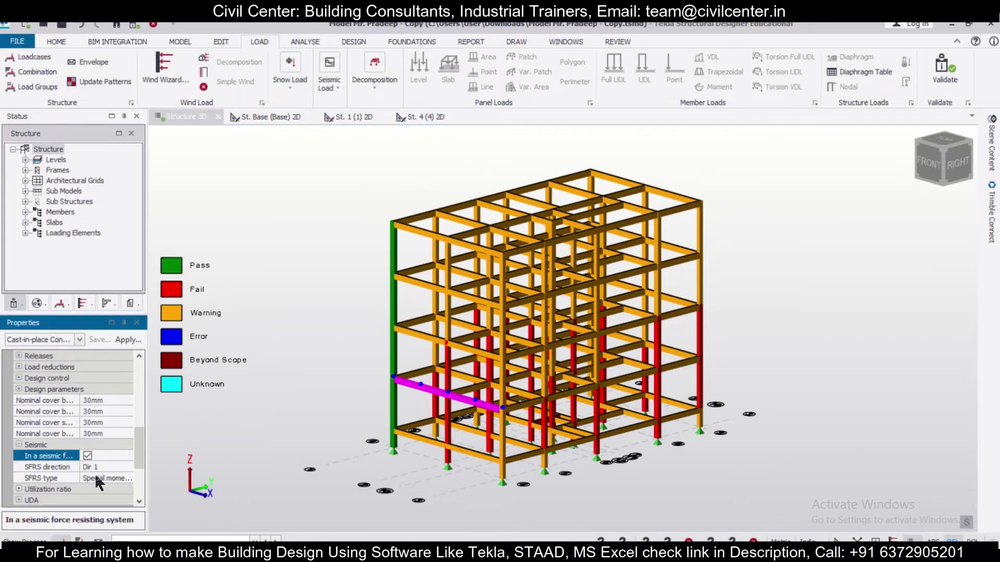
{"action": "left_click", "coordinate": [106, 466]}
{"action": "left_click", "coordinate": [127, 467]}
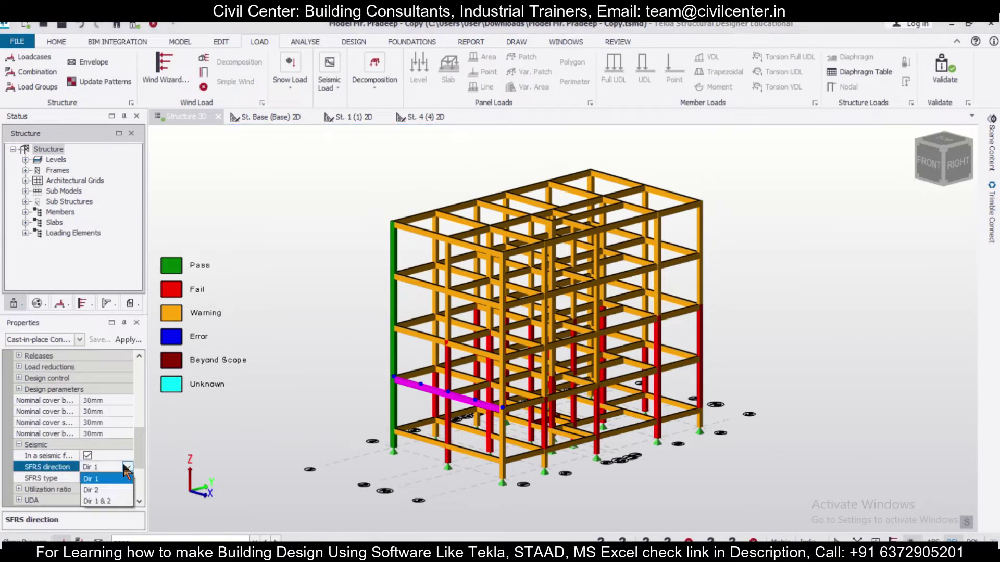
{"action": "left_click", "coordinate": [124, 465]}
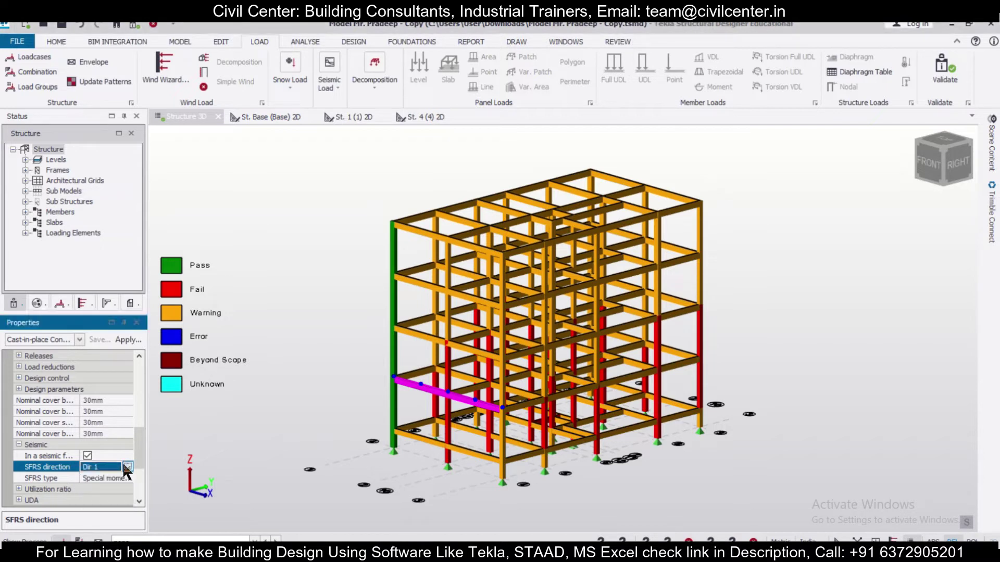
- Set beam 1B13's SFRS type to Ordinary moment frame
{"action": "left_click", "coordinate": [125, 477]}
{"action": "left_click", "coordinate": [128, 478]}
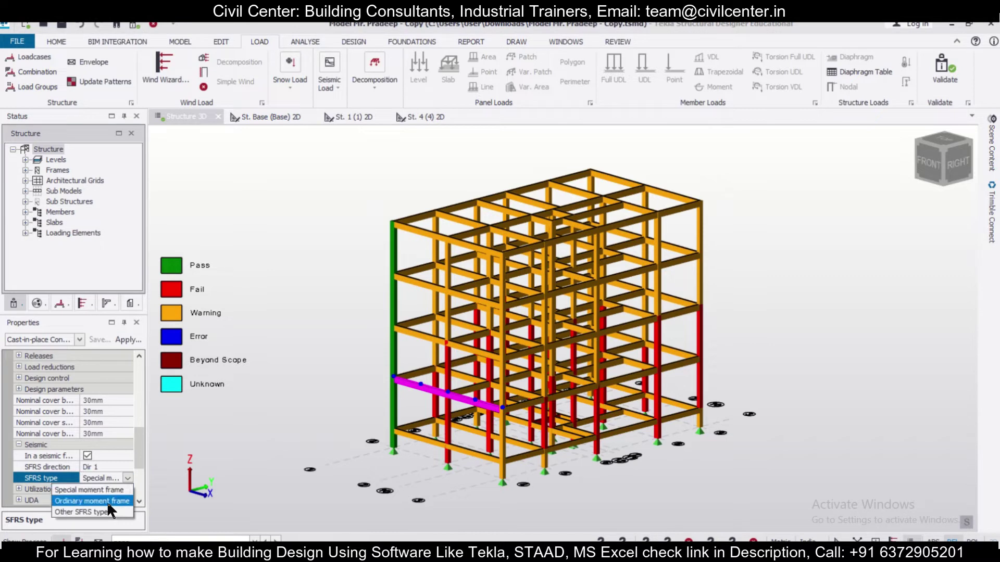
{"action": "left_click", "coordinate": [107, 501]}
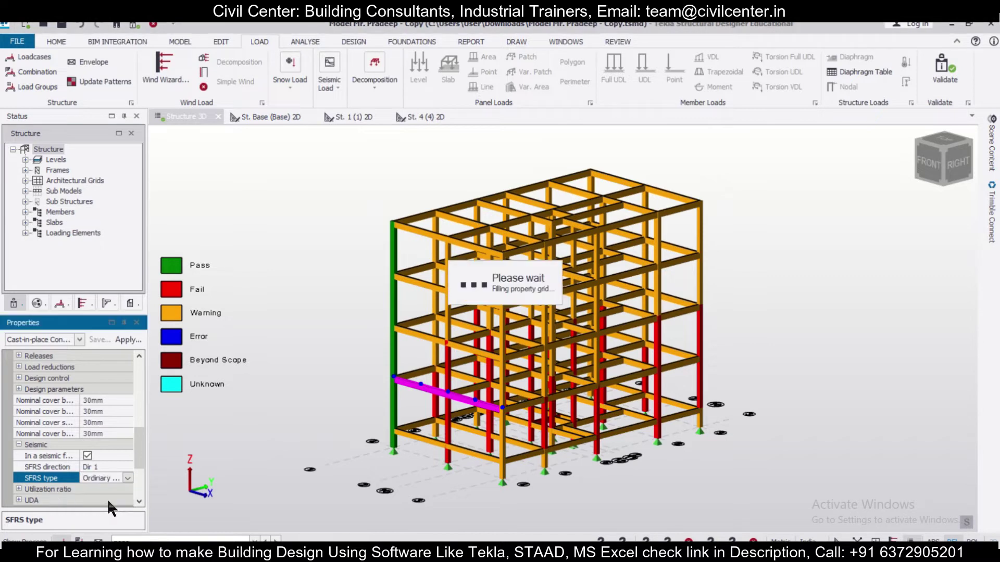
{"action": "right_click", "coordinate": [425, 394]}
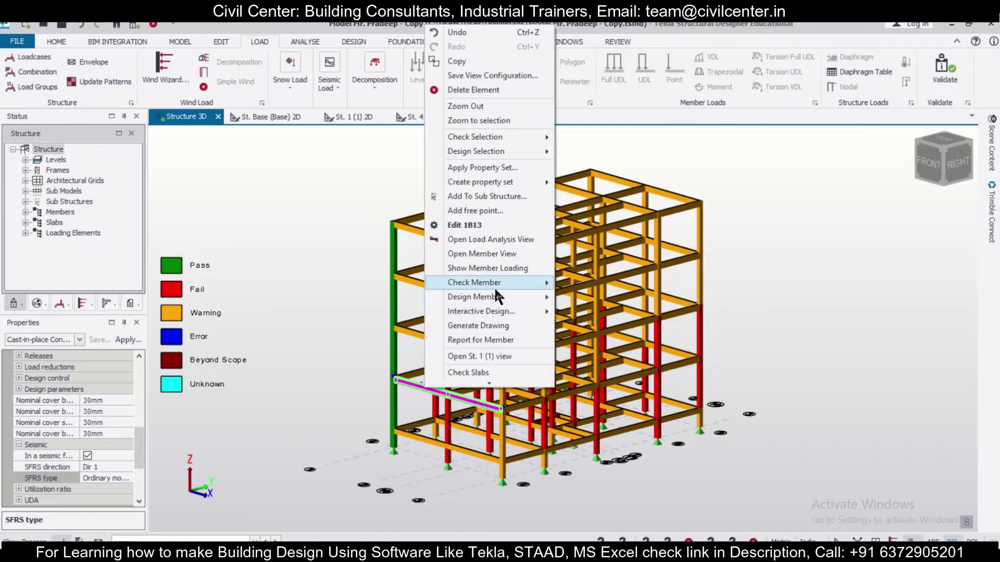
- Statically design beam 1B13 and close its passing results
{"action": "mouse_move", "coordinate": [499, 297]}
{"action": "left_click", "coordinate": [571, 300]}
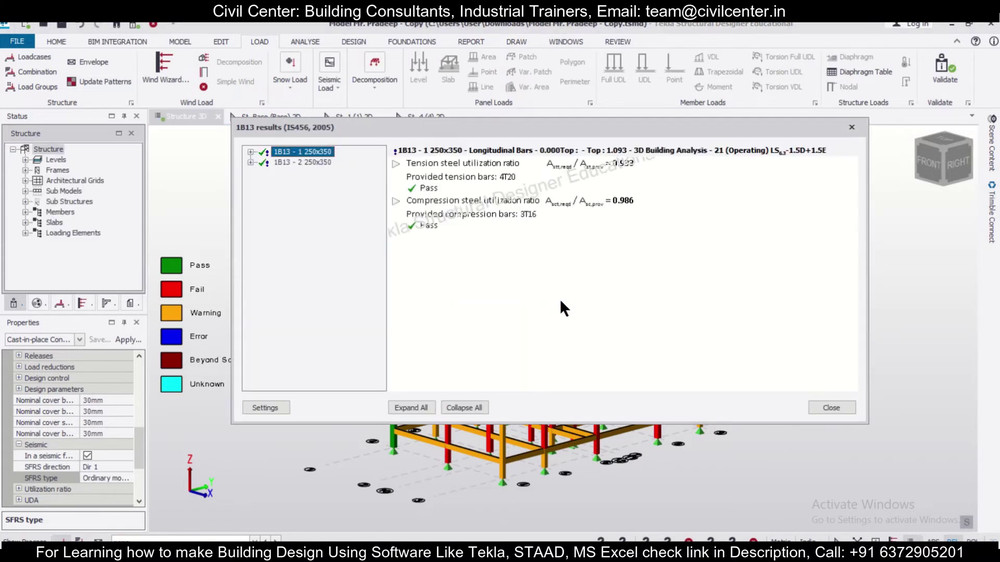
{"action": "left_click", "coordinate": [852, 127]}
{"action": "scroll", "coordinate": [343, 363], "scroll_direction": "down", "scroll_amount": 1}
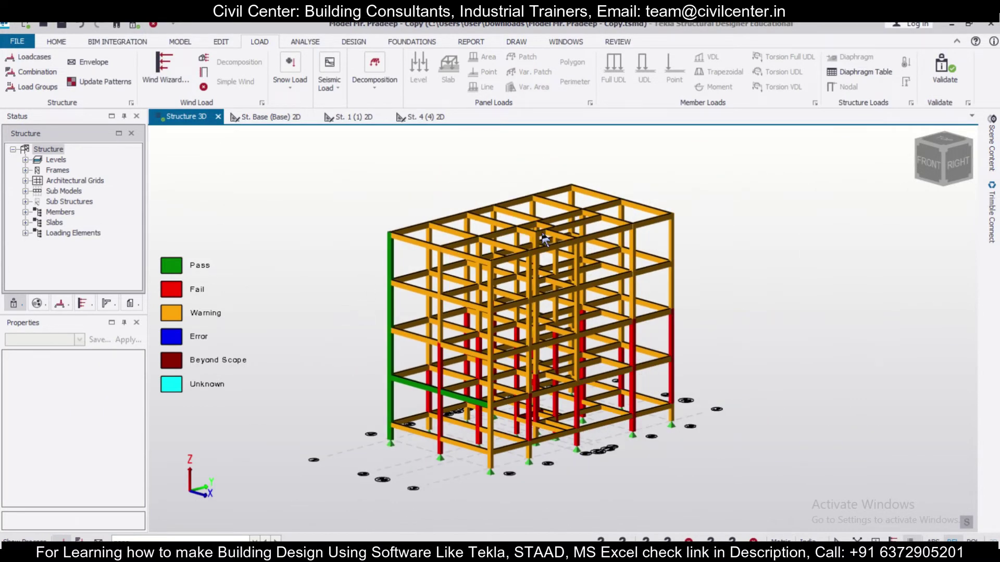
{"action": "mouse_move", "coordinate": [475, 220]}
{"action": "left_click_drag", "start_coordinate": [293, 160], "coordinate": [729, 529]}
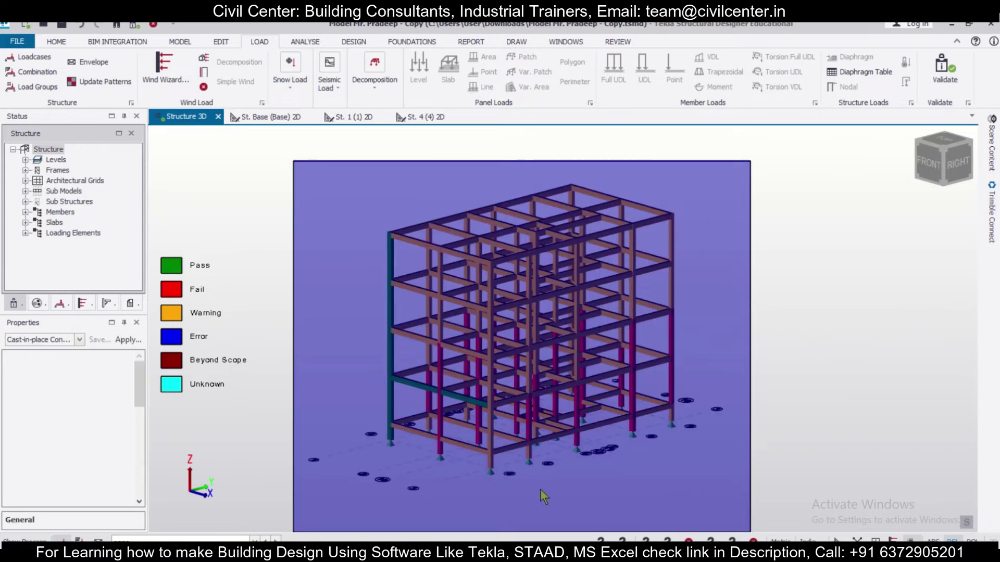
{"action": "left_click_drag", "start_coordinate": [138, 380], "coordinate": [144, 467]}
{"action": "scroll", "coordinate": [144, 463], "scroll_direction": "up", "scroll_amount": 1}
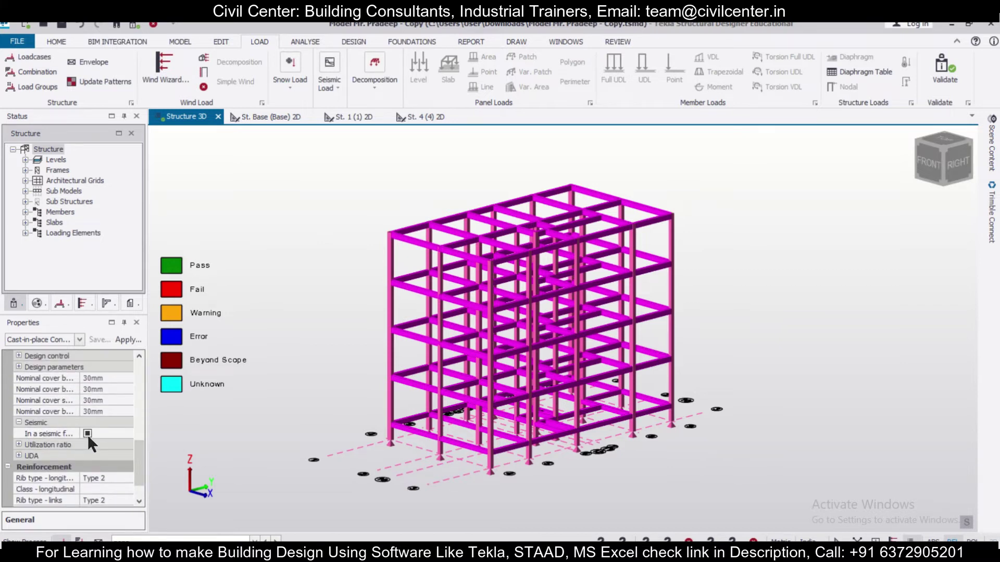
{"action": "left_click", "coordinate": [333, 388]}
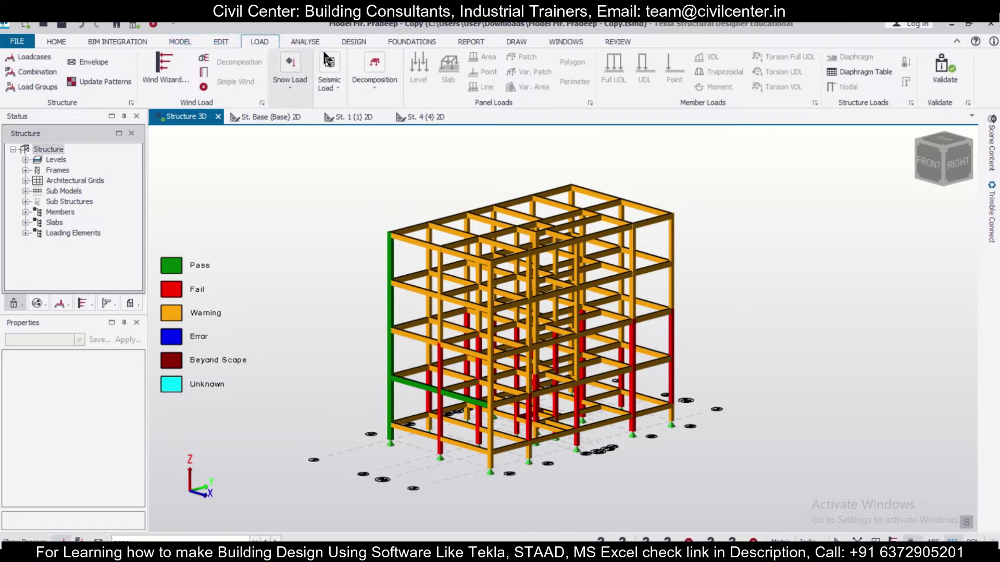
- In the Seismic Wizard, ignore seismic at the base and set importance factor 1.0
{"action": "left_click", "coordinate": [323, 87]}
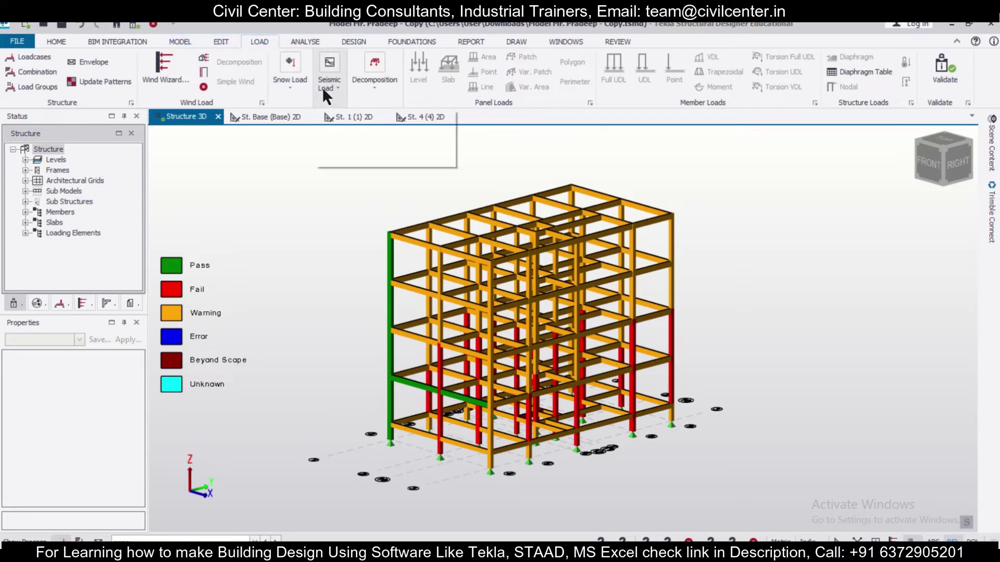
{"action": "left_click", "coordinate": [435, 127]}
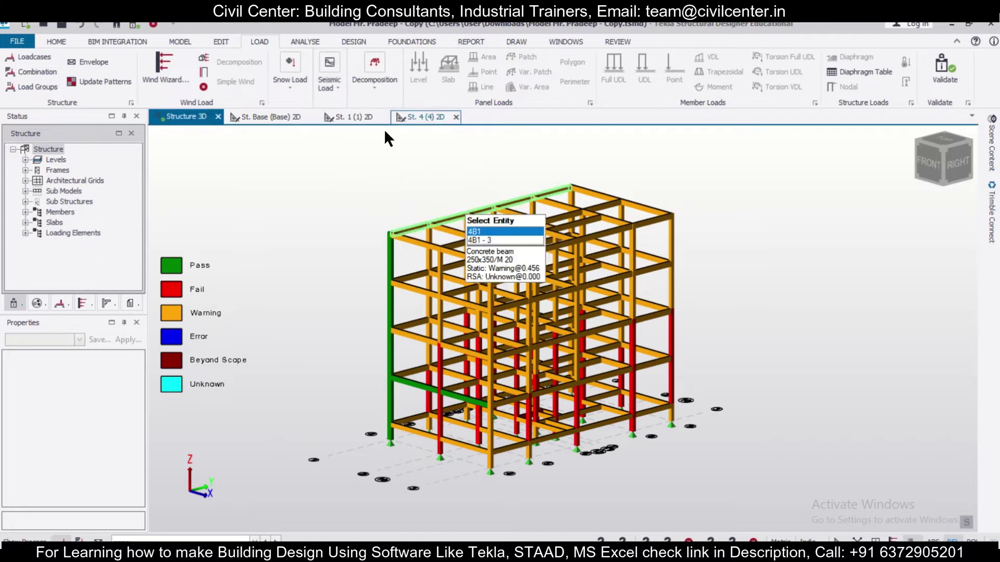
{"action": "left_click", "coordinate": [328, 86]}
{"action": "left_click", "coordinate": [339, 143]}
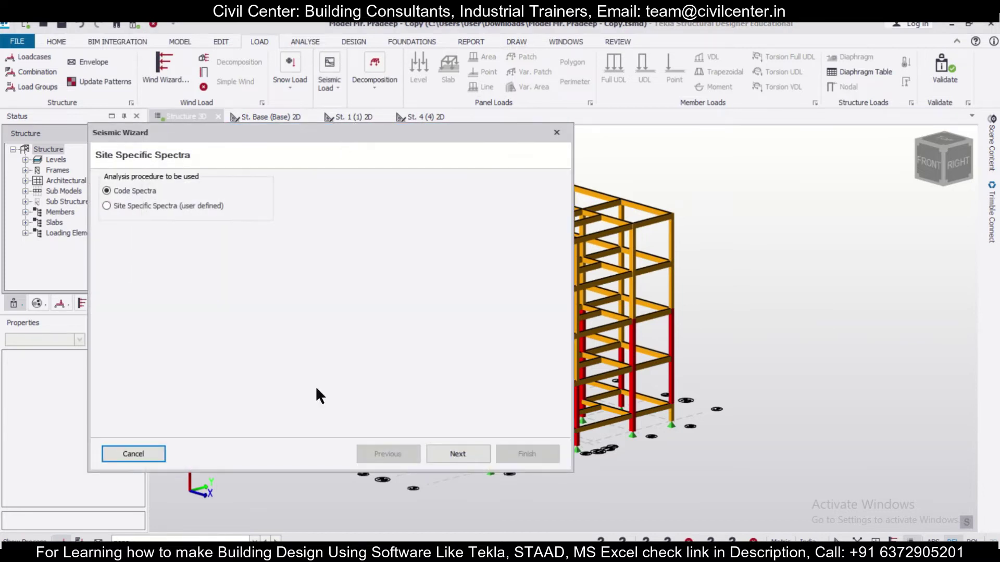
{"action": "left_click", "coordinate": [461, 453]}
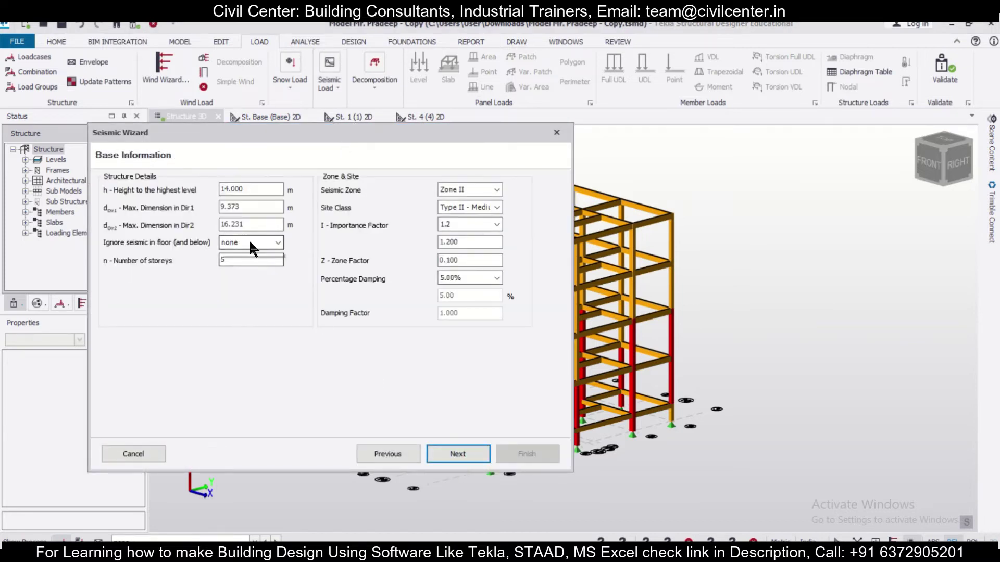
{"action": "left_click", "coordinate": [249, 241]}
{"action": "left_click", "coordinate": [245, 287]}
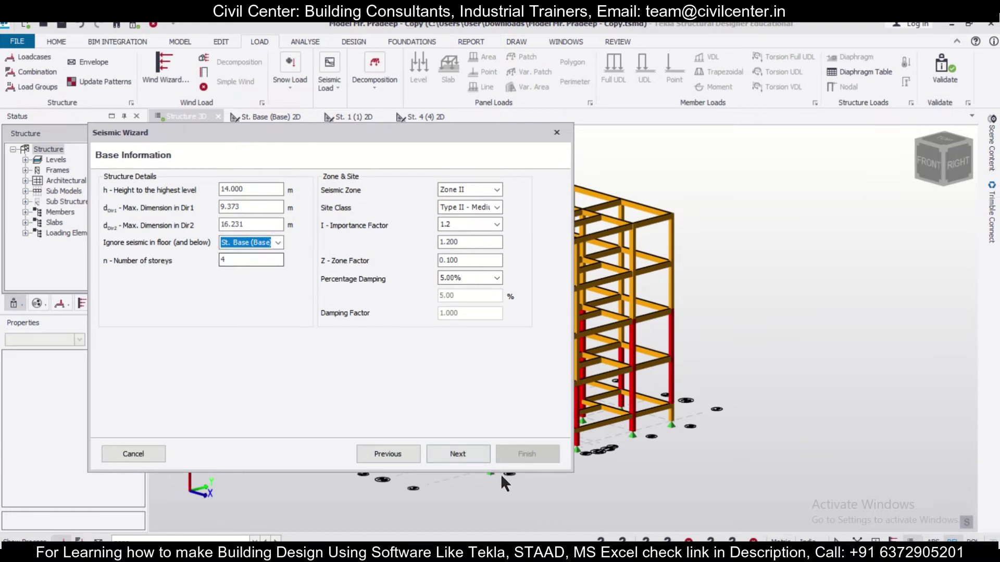
{"action": "left_click", "coordinate": [486, 224]}
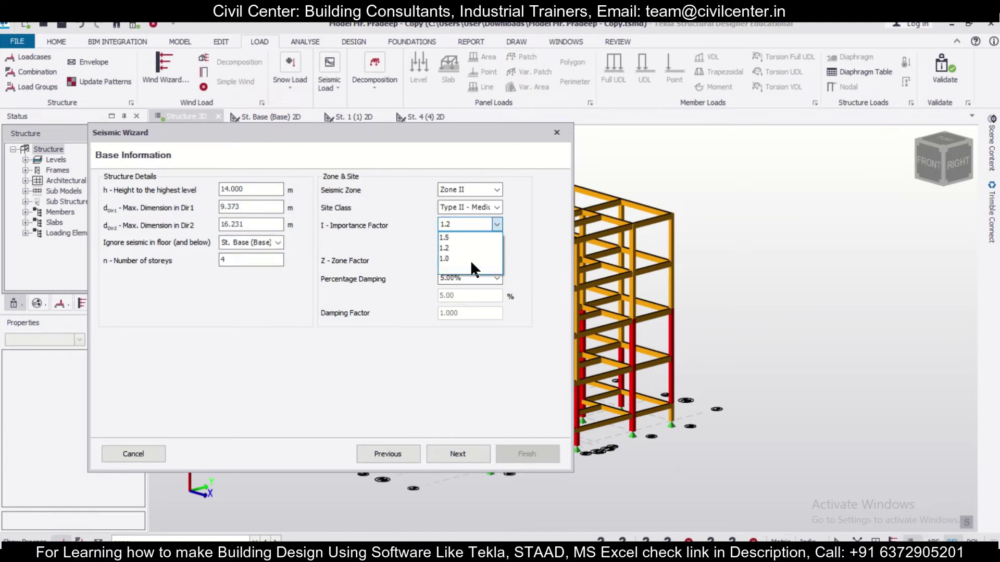
{"action": "left_click", "coordinate": [471, 260]}
- Choose Modal Response Spectrum Analysis, then cancel the wizard without applying
{"action": "left_click", "coordinate": [468, 455]}
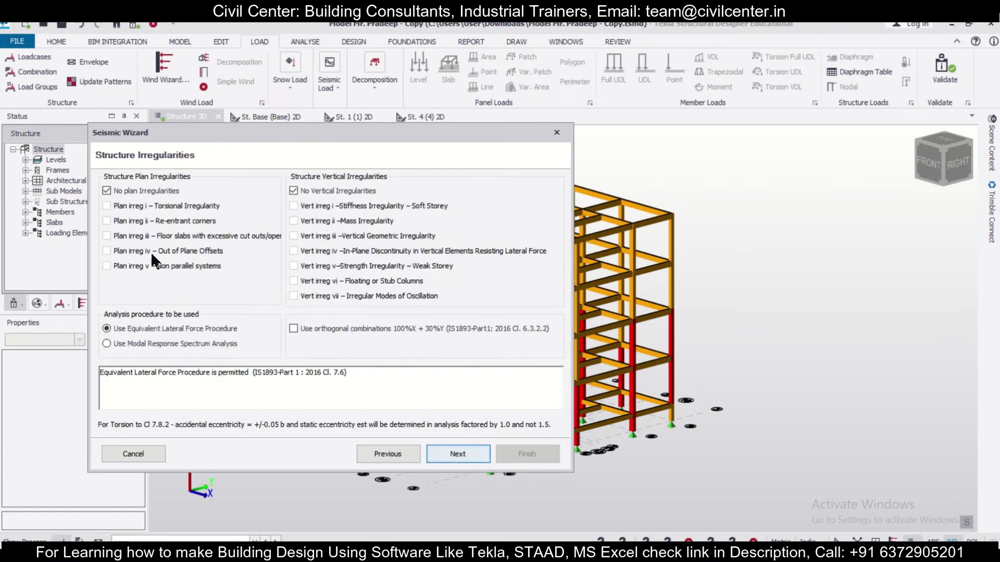
{"action": "left_click", "coordinate": [154, 345]}
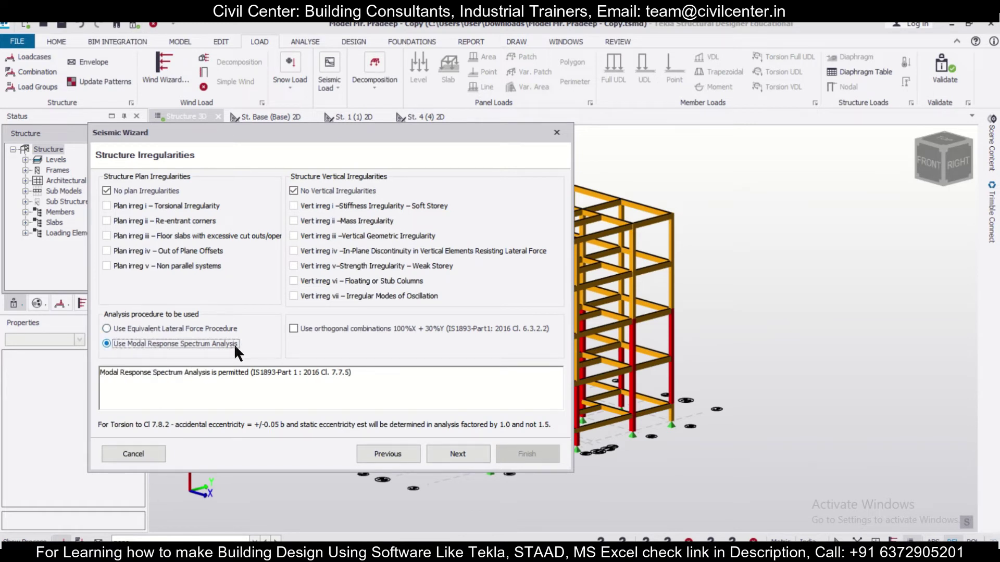
{"action": "left_click_drag", "start_coordinate": [339, 135], "coordinate": [732, 114]}
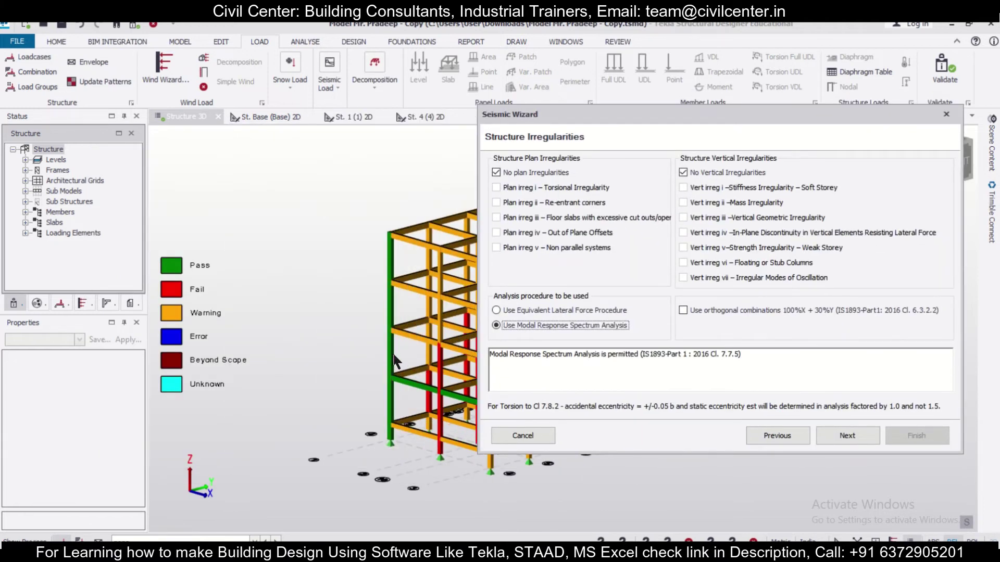
{"action": "left_click", "coordinate": [944, 113]}
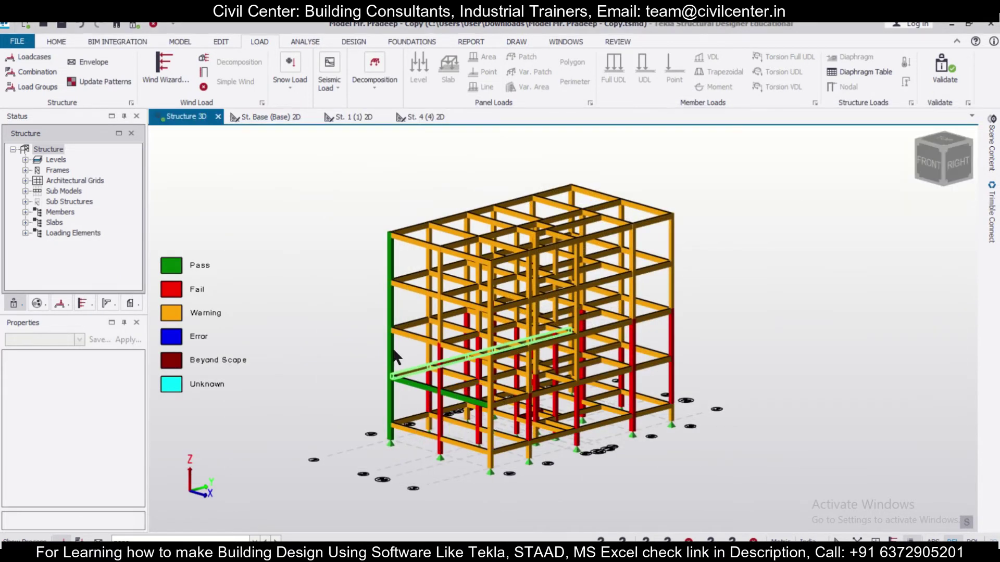
- Remove column C17 and beam 1B13 from the seismic force resisting system
{"action": "left_click", "coordinate": [390, 416]}
{"action": "left_click_drag", "start_coordinate": [142, 386], "coordinate": [136, 462]}
{"action": "left_click", "coordinate": [88, 400]}
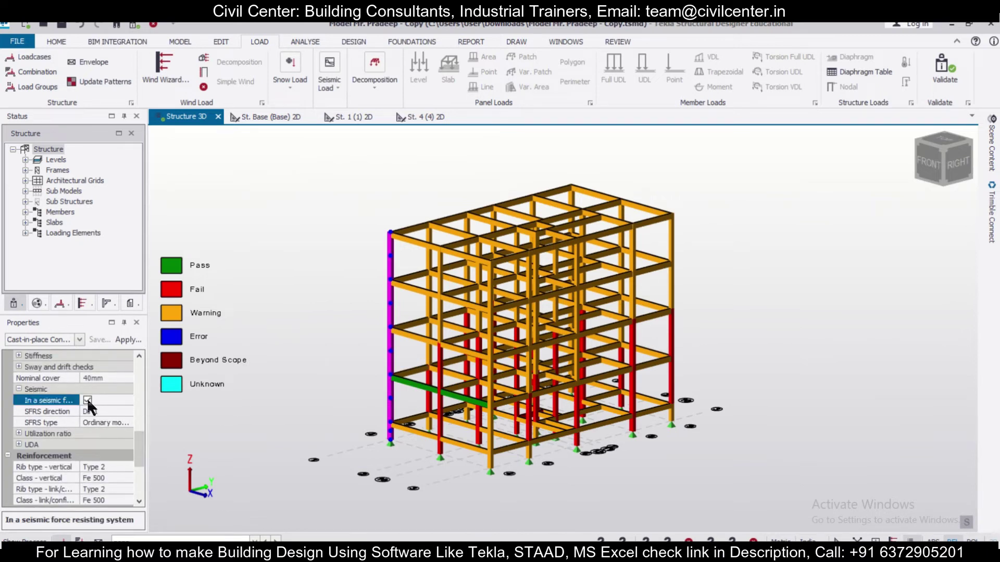
{"action": "left_click", "coordinate": [409, 381]}
{"action": "left_click_drag", "start_coordinate": [134, 388], "coordinate": [139, 471]}
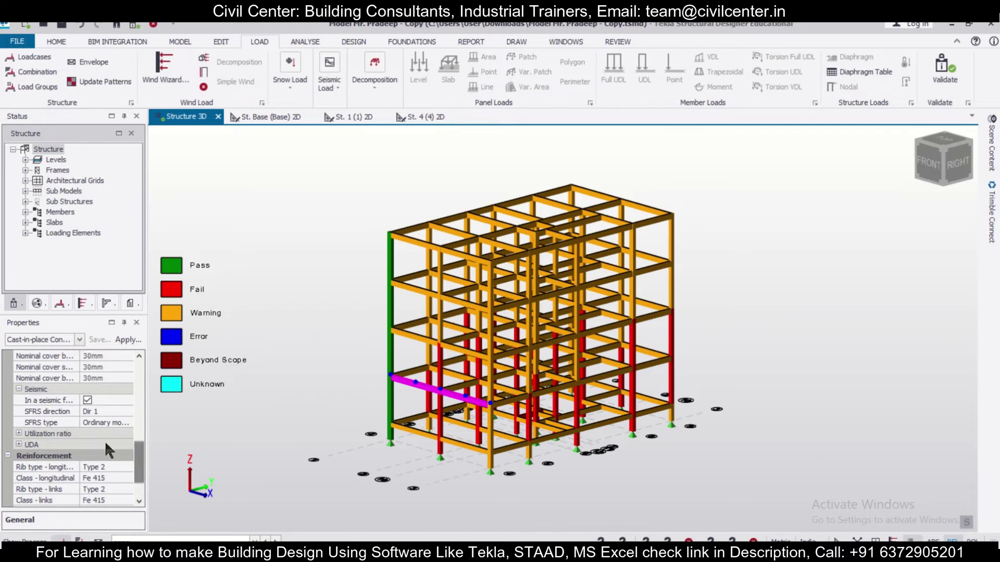
{"action": "left_click", "coordinate": [87, 399]}
- Start the Seismic Wizard again from the Seismic Load options
{"action": "left_click", "coordinate": [320, 409]}
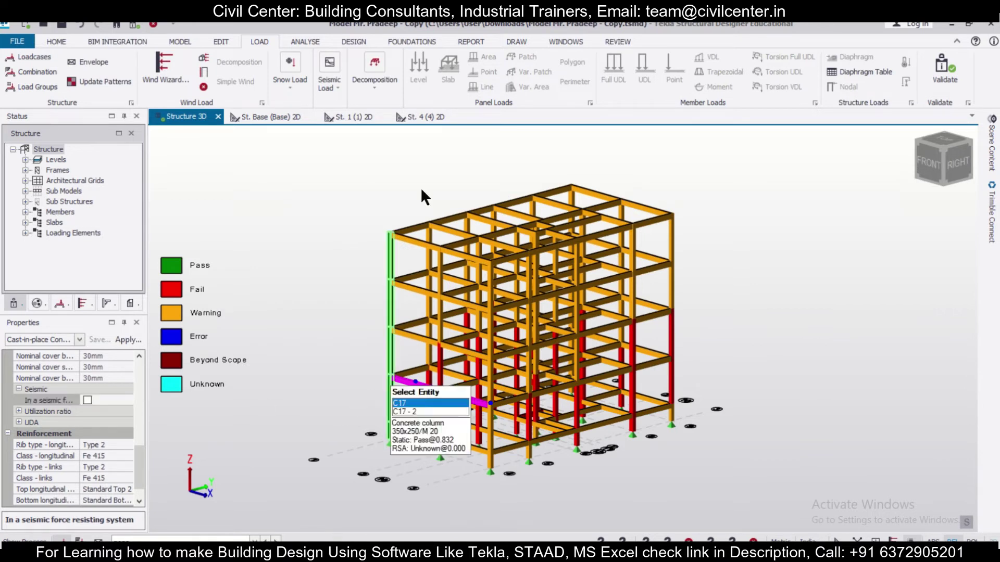
{"action": "left_click", "coordinate": [333, 86]}
{"action": "left_click", "coordinate": [339, 136]}
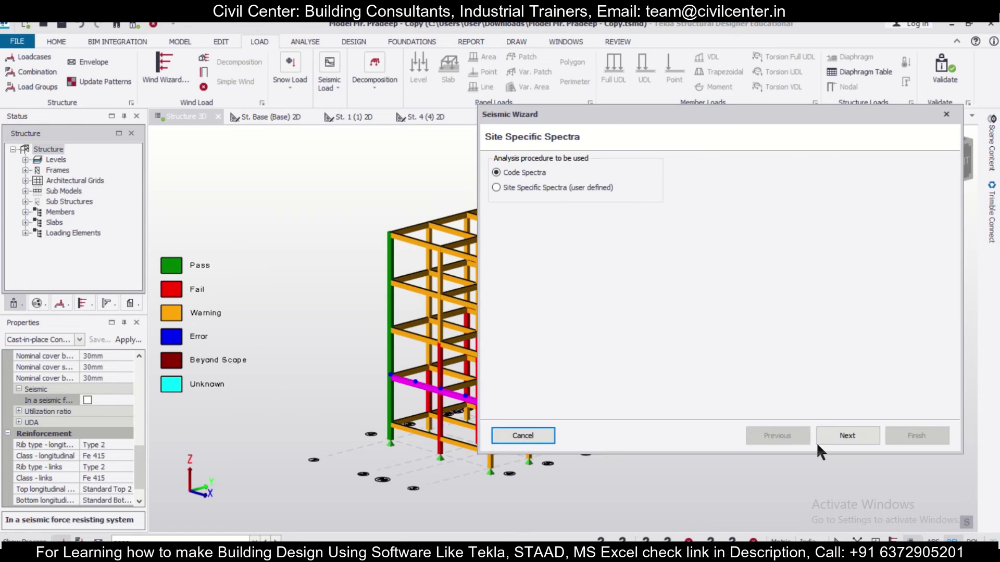
- Accept Code Spectra, ignore seismic at St. Base (Base), and choose the importance factor
{"action": "left_click", "coordinate": [818, 443]}
{"action": "left_click", "coordinate": [631, 224]}
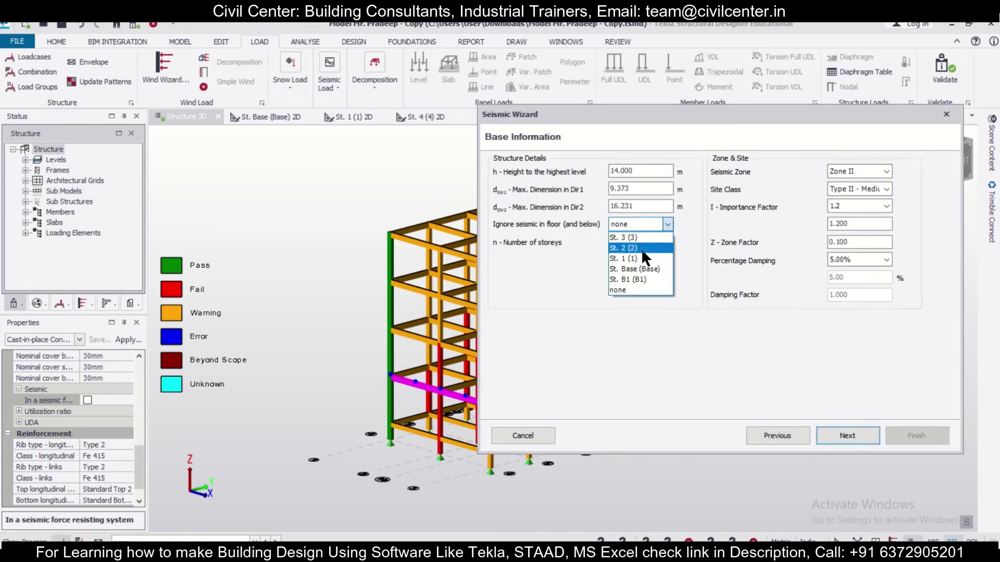
{"action": "left_click", "coordinate": [642, 269]}
{"action": "left_click", "coordinate": [847, 206]}
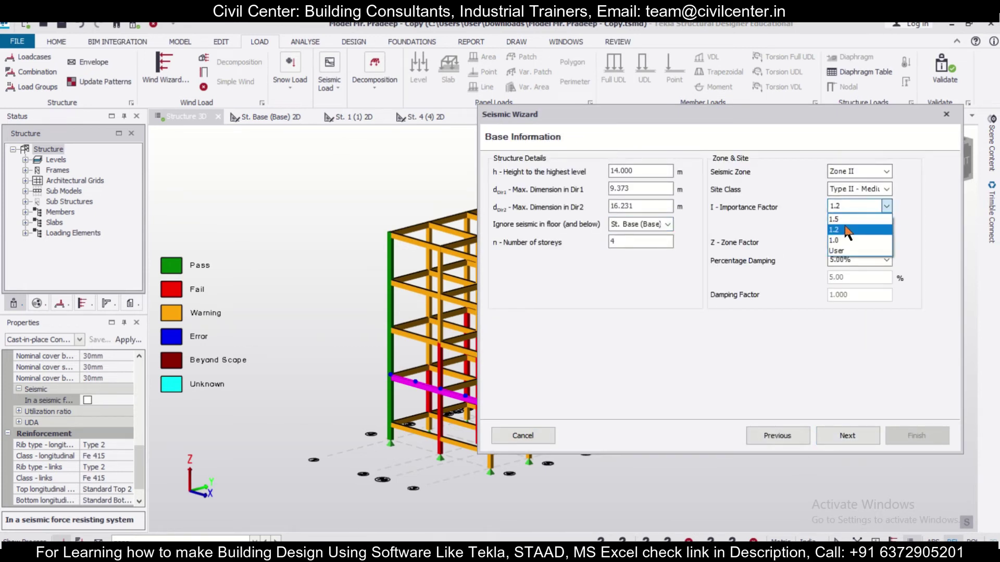
{"action": "left_click", "coordinate": [848, 240]}
- Use Modal Response Spectrum Analysis and set Dir1 structure type to RC MRF Building
{"action": "left_click", "coordinate": [852, 436]}
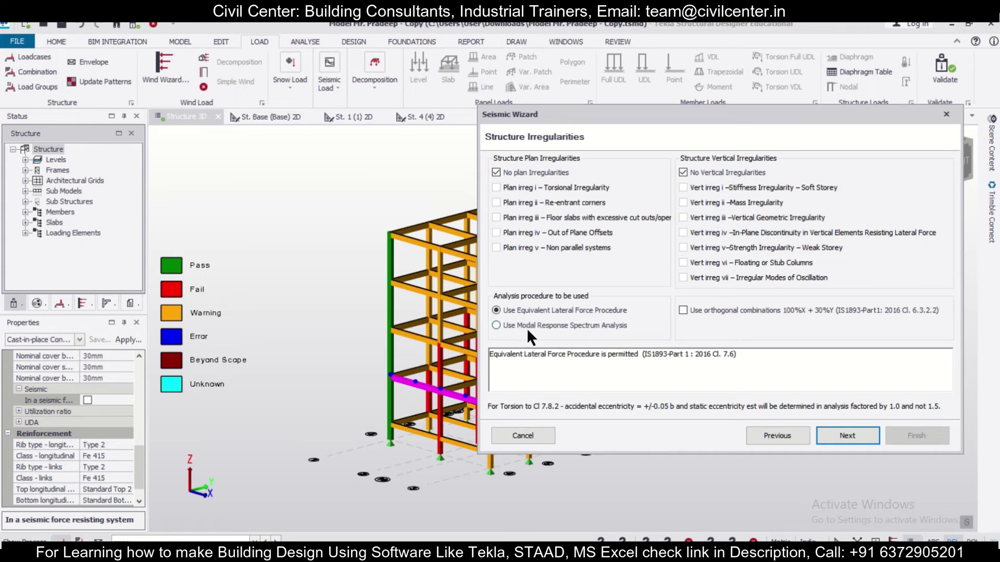
{"action": "left_click", "coordinate": [503, 326]}
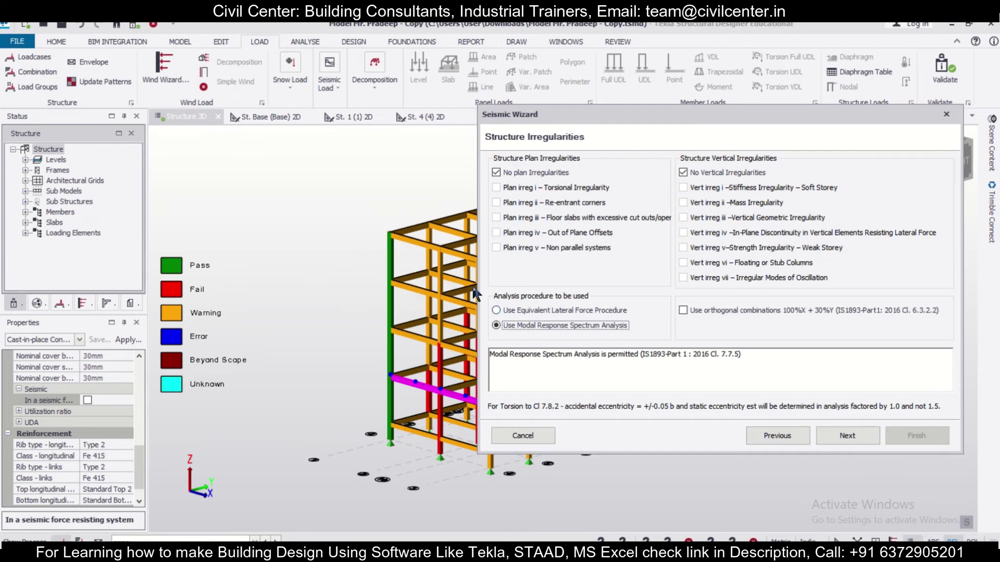
{"action": "left_click", "coordinate": [834, 440]}
{"action": "left_click", "coordinate": [664, 239]}
{"action": "left_click", "coordinate": [713, 252]}
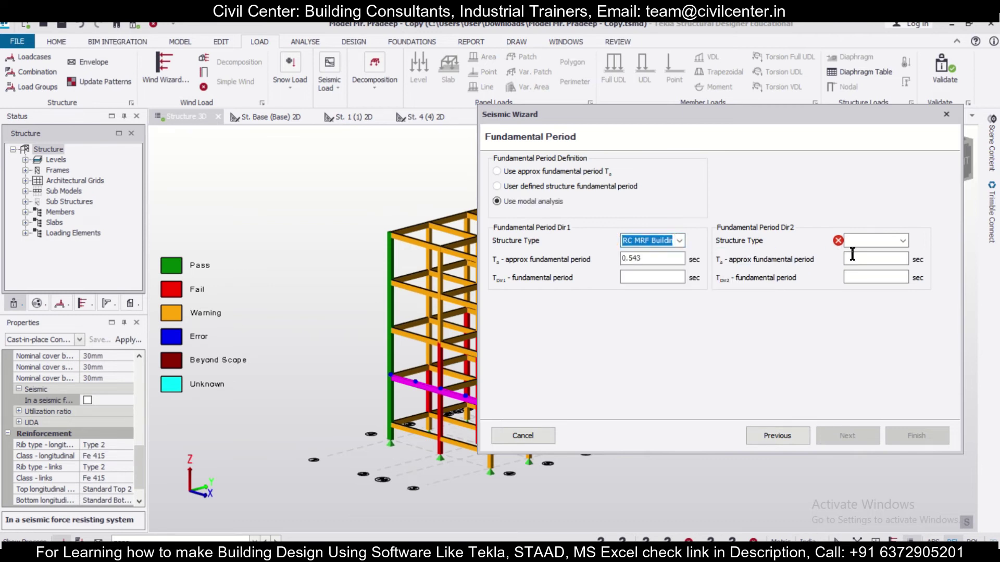
- Set the Direction 2 structure type to RC MRF Building
{"action": "left_click", "coordinate": [866, 239]}
{"action": "left_click", "coordinate": [873, 253]}
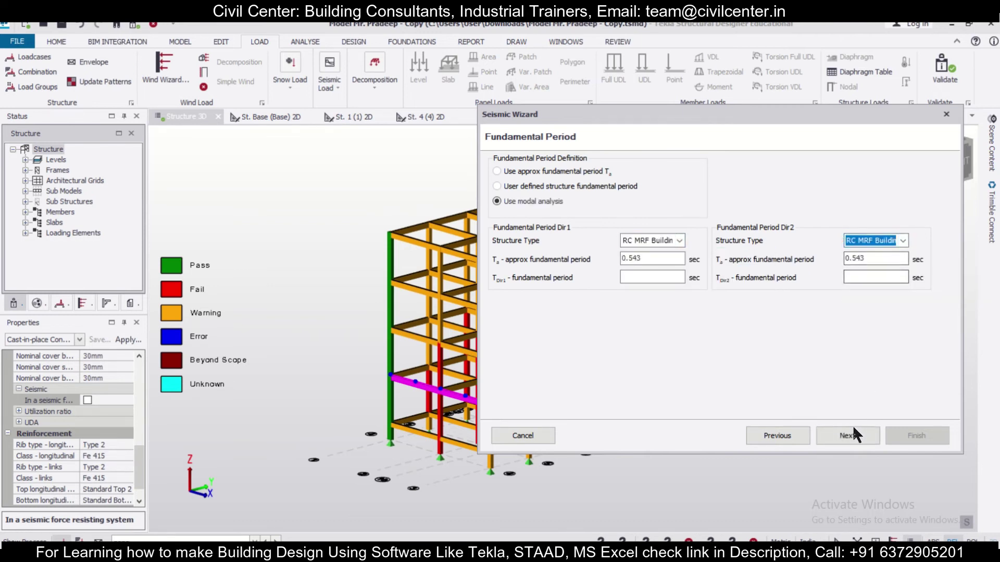
{"action": "left_click", "coordinate": [854, 433]}
- Set the seismic force resisting system to Moment Frame Systems in both directions
{"action": "left_click", "coordinate": [641, 172]}
{"action": "left_click", "coordinate": [631, 184]}
{"action": "left_click", "coordinate": [838, 171]}
{"action": "left_click", "coordinate": [845, 184]}
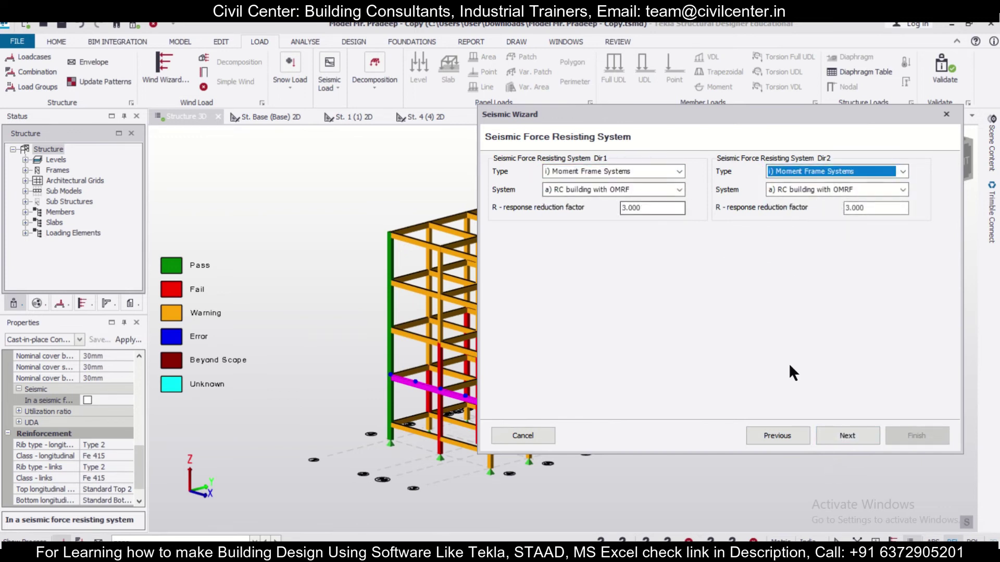
{"action": "left_click", "coordinate": [838, 434]}
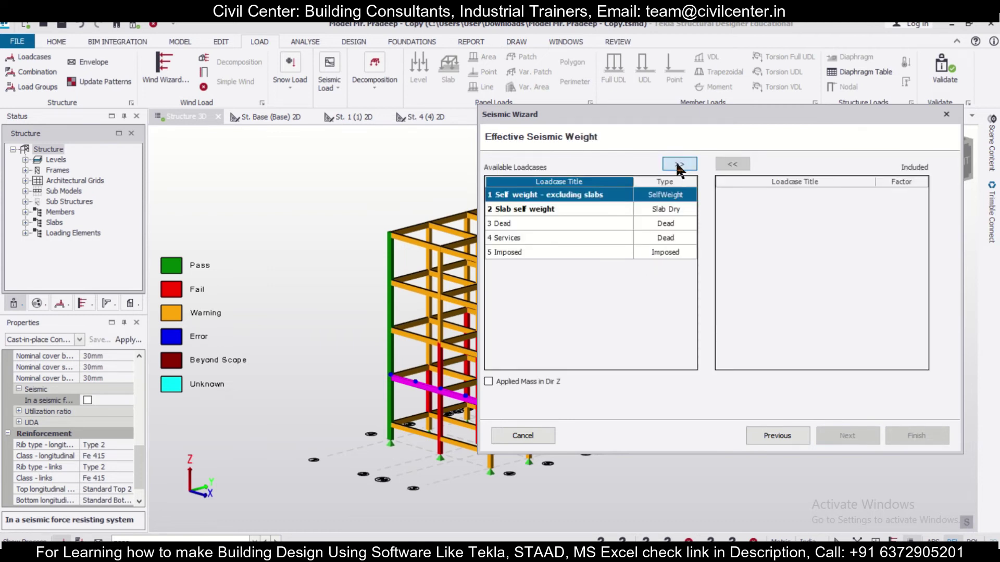
- Include all four loadcases, including Services and 5 Imposed, in the effective seismic weight, then finish the wizard
{"action": "double_click", "coordinate": [676, 164]}
{"action": "left_click", "coordinate": [677, 163]}
{"action": "left_click", "coordinate": [676, 164]}
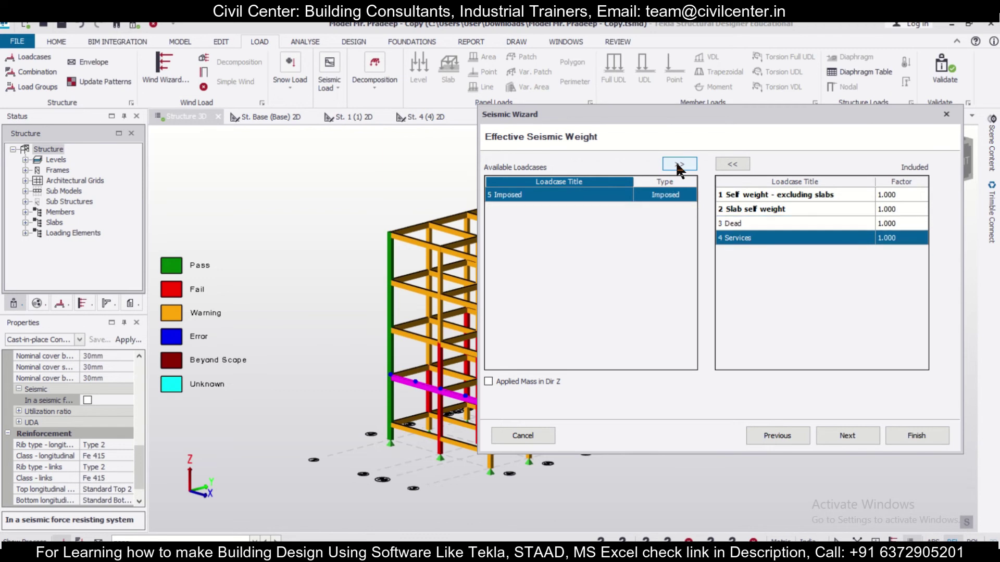
{"action": "left_click", "coordinate": [676, 164]}
{"action": "left_click", "coordinate": [854, 427]}
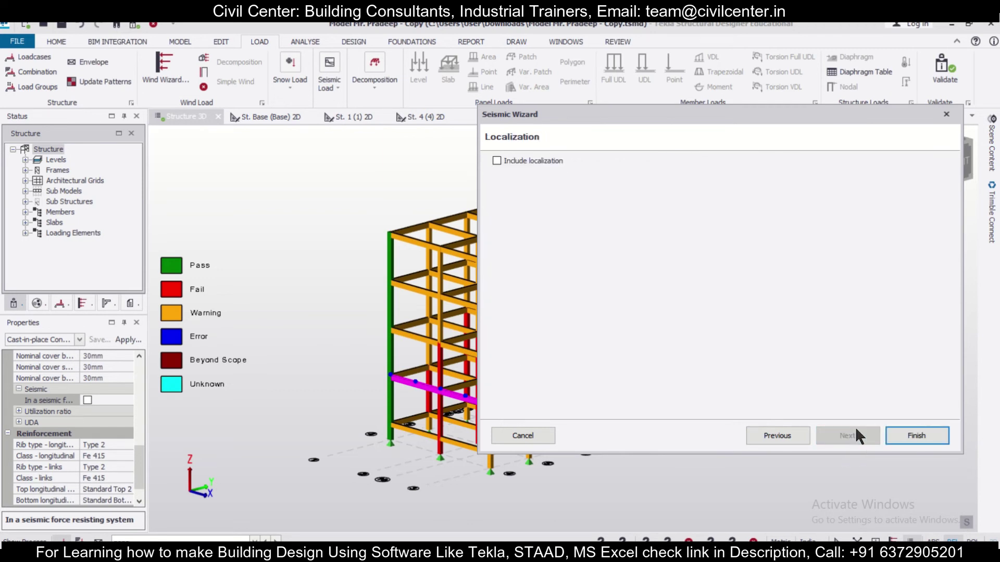
{"action": "left_click", "coordinate": [895, 437]}
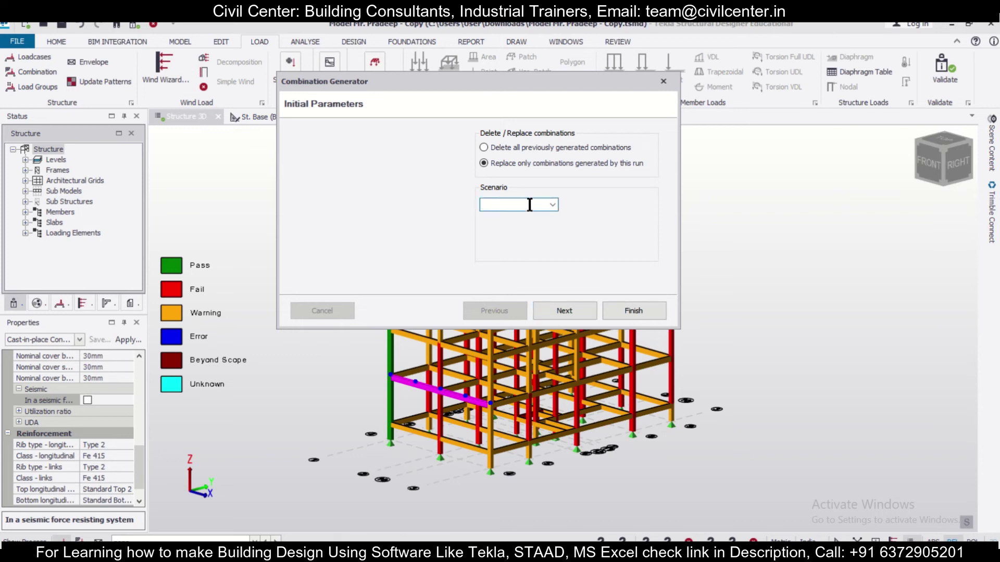
- Generate the seismic load combinations for the Operating scenario
{"action": "left_click", "coordinate": [552, 204]}
{"action": "left_click", "coordinate": [523, 215]}
{"action": "left_click", "coordinate": [566, 308]}
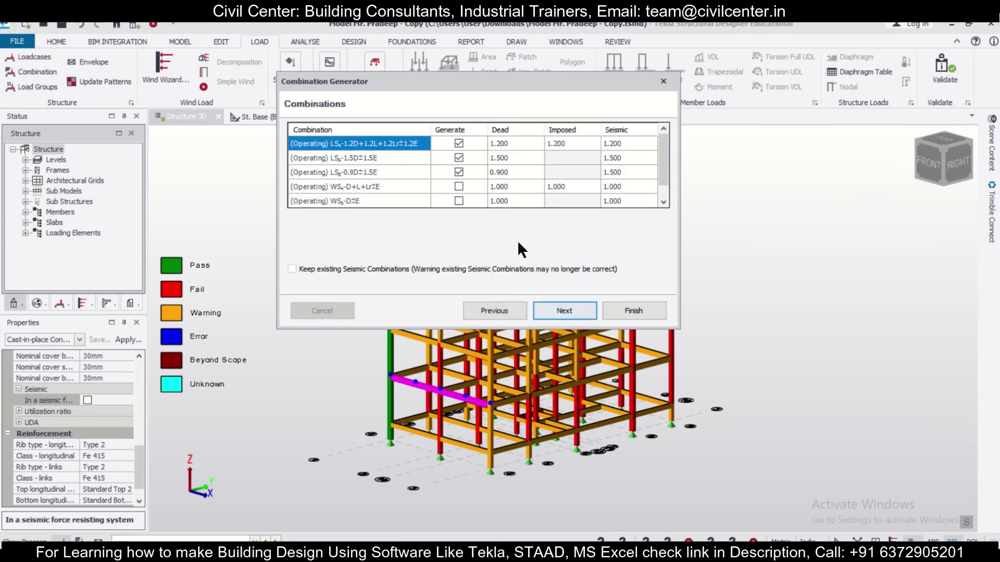
{"action": "left_click", "coordinate": [554, 307]}
{"action": "left_click", "coordinate": [610, 310]}
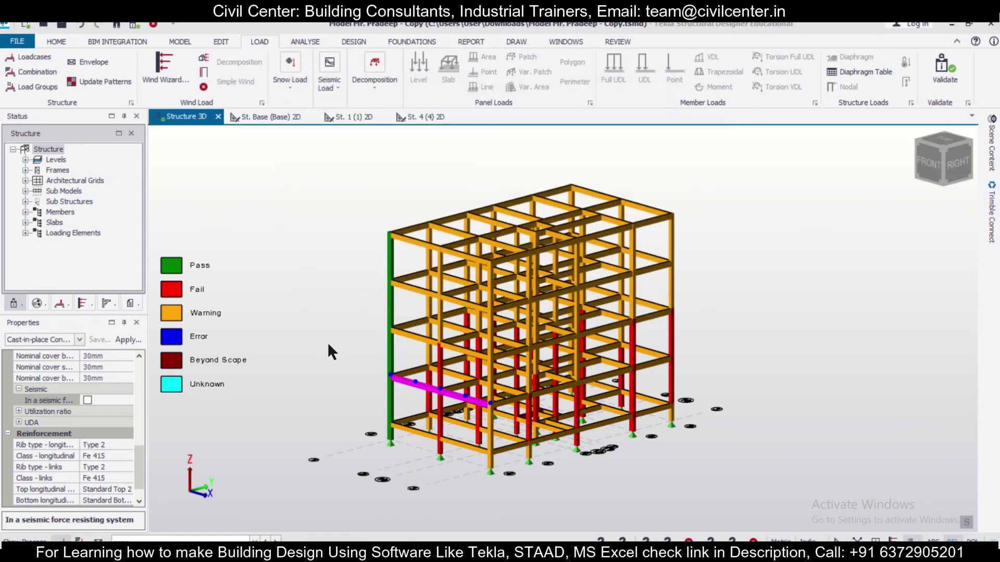
- Run Design All (Static) for every member and clear the selection
{"action": "left_click", "coordinate": [344, 41]}
{"action": "left_click", "coordinate": [491, 82]}
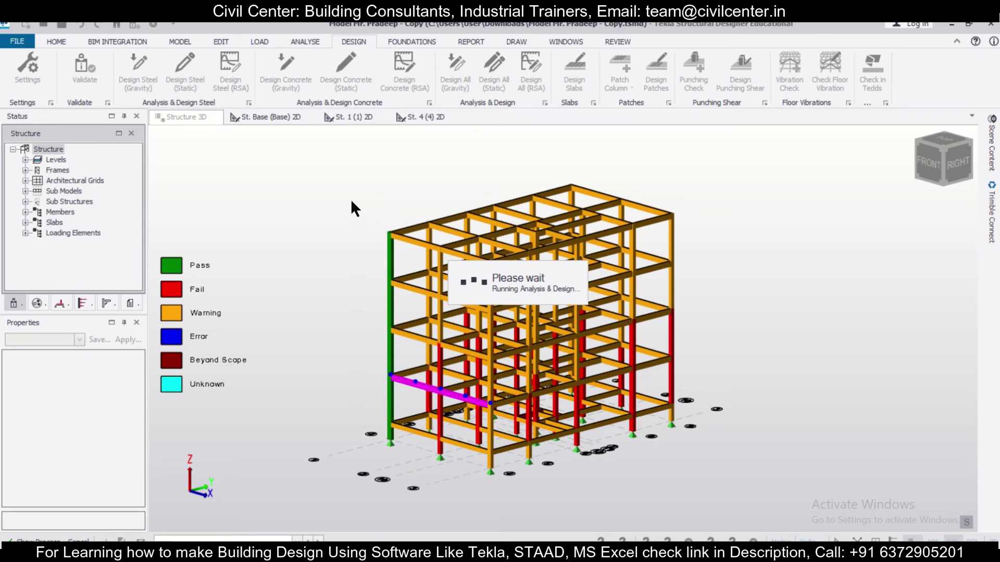
{"action": "left_click", "coordinate": [350, 208]}
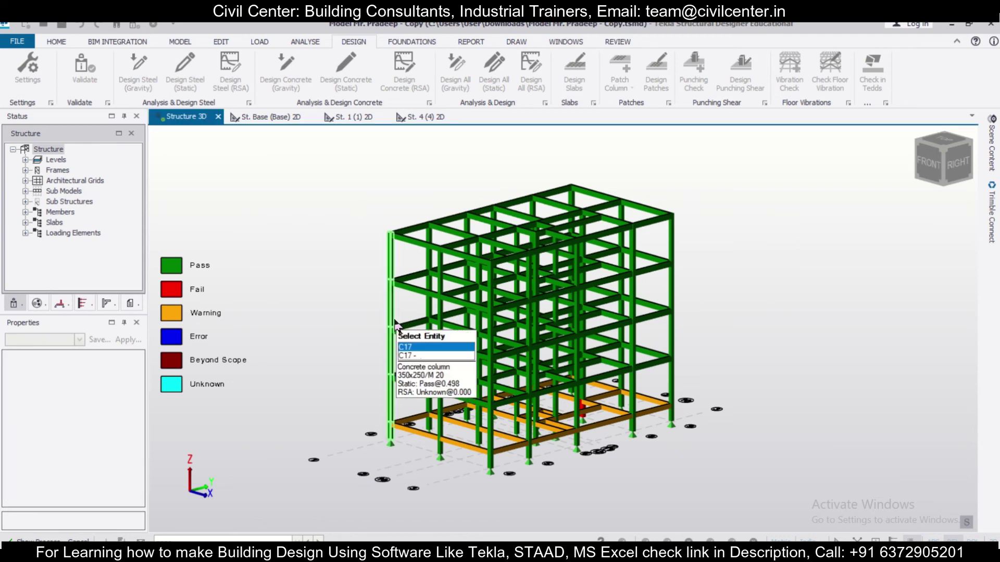
- Zoom and orbit the 3D model to check that columns and beams pass in green
{"action": "scroll", "coordinate": [656, 321], "scroll_direction": "up", "scroll_amount": 4}
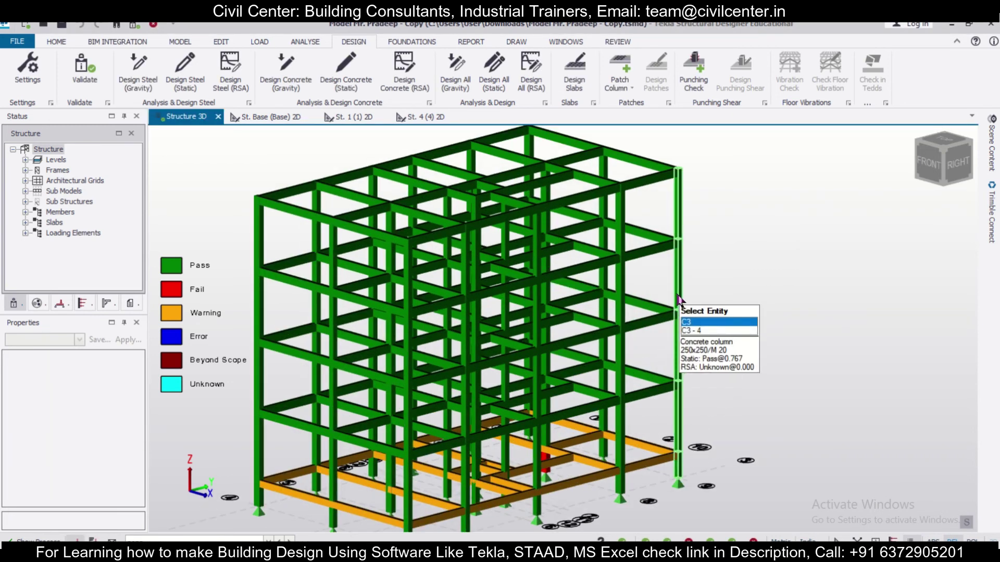
{"action": "scroll", "coordinate": [677, 317], "scroll_direction": "down", "scroll_amount": 3}
{"action": "mouse_move", "coordinate": [759, 336]}
{"action": "middle_mouse_down"}
{"action": "mouse_move", "coordinate": [674, 380]}
{"action": "mouse_move", "coordinate": [579, 337]}
{"action": "mouse_move", "coordinate": [723, 371]}
{"action": "mouse_move", "coordinate": [772, 328]}
{"action": "middle_mouse_up"}
{"action": "scroll", "coordinate": [774, 334], "scroll_direction": "up", "scroll_amount": 2}
{"action": "scroll", "coordinate": [774, 332], "scroll_direction": "down", "scroll_amount": 2}
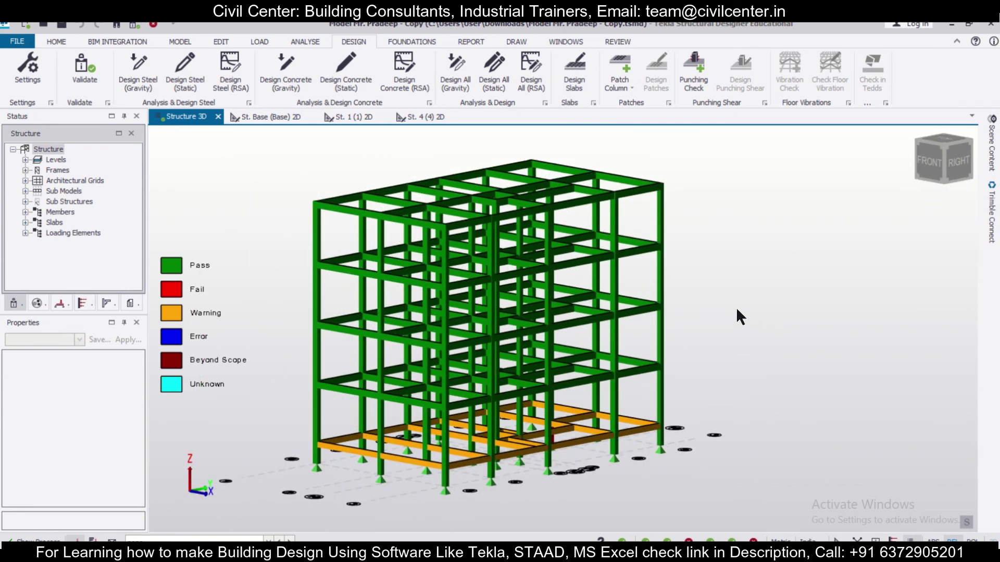